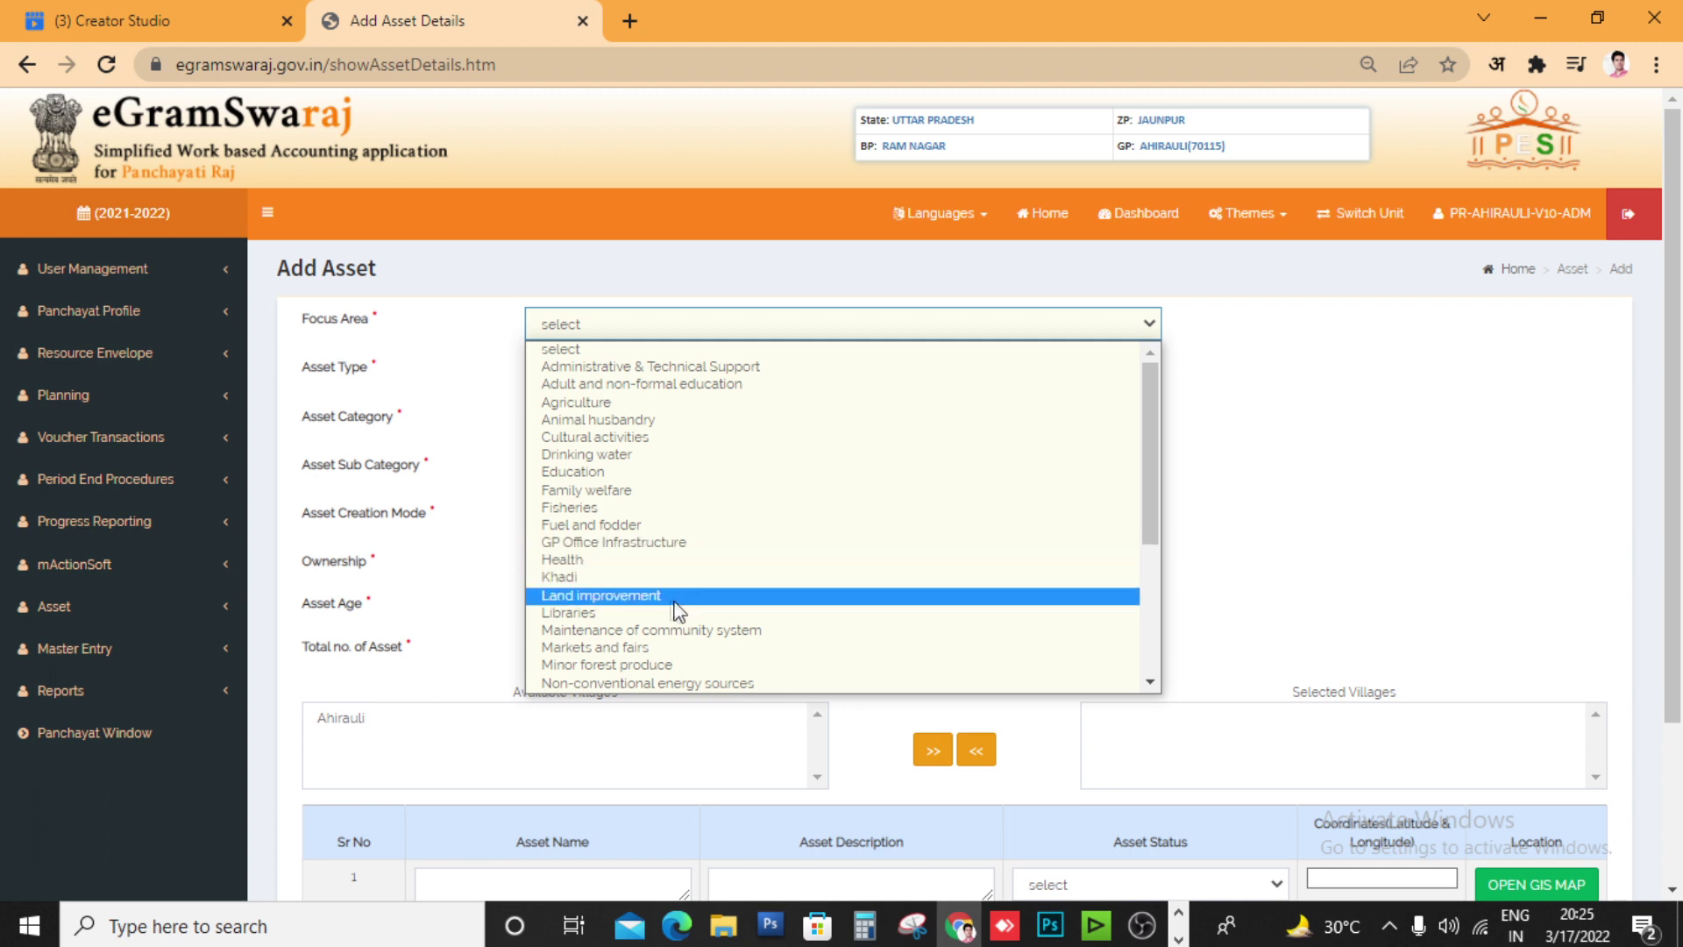
Set the focus area to Roads and the asset type to Immovable
scroll(688, 610, "down", 3)
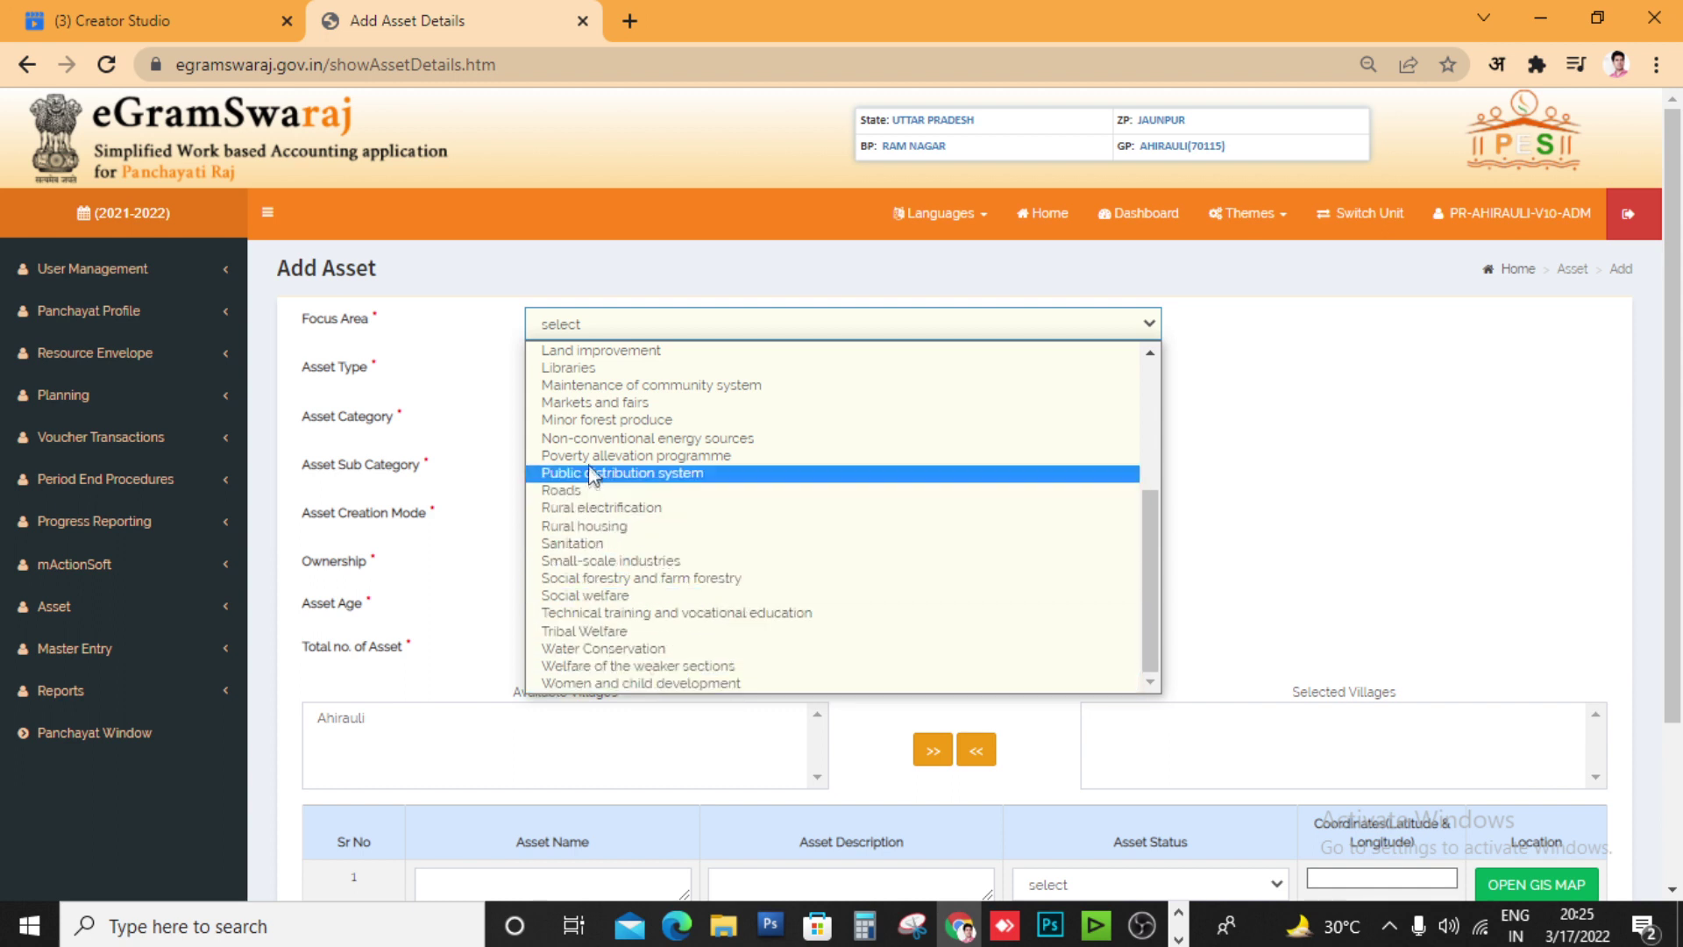
scroll(635, 403, "up", 5)
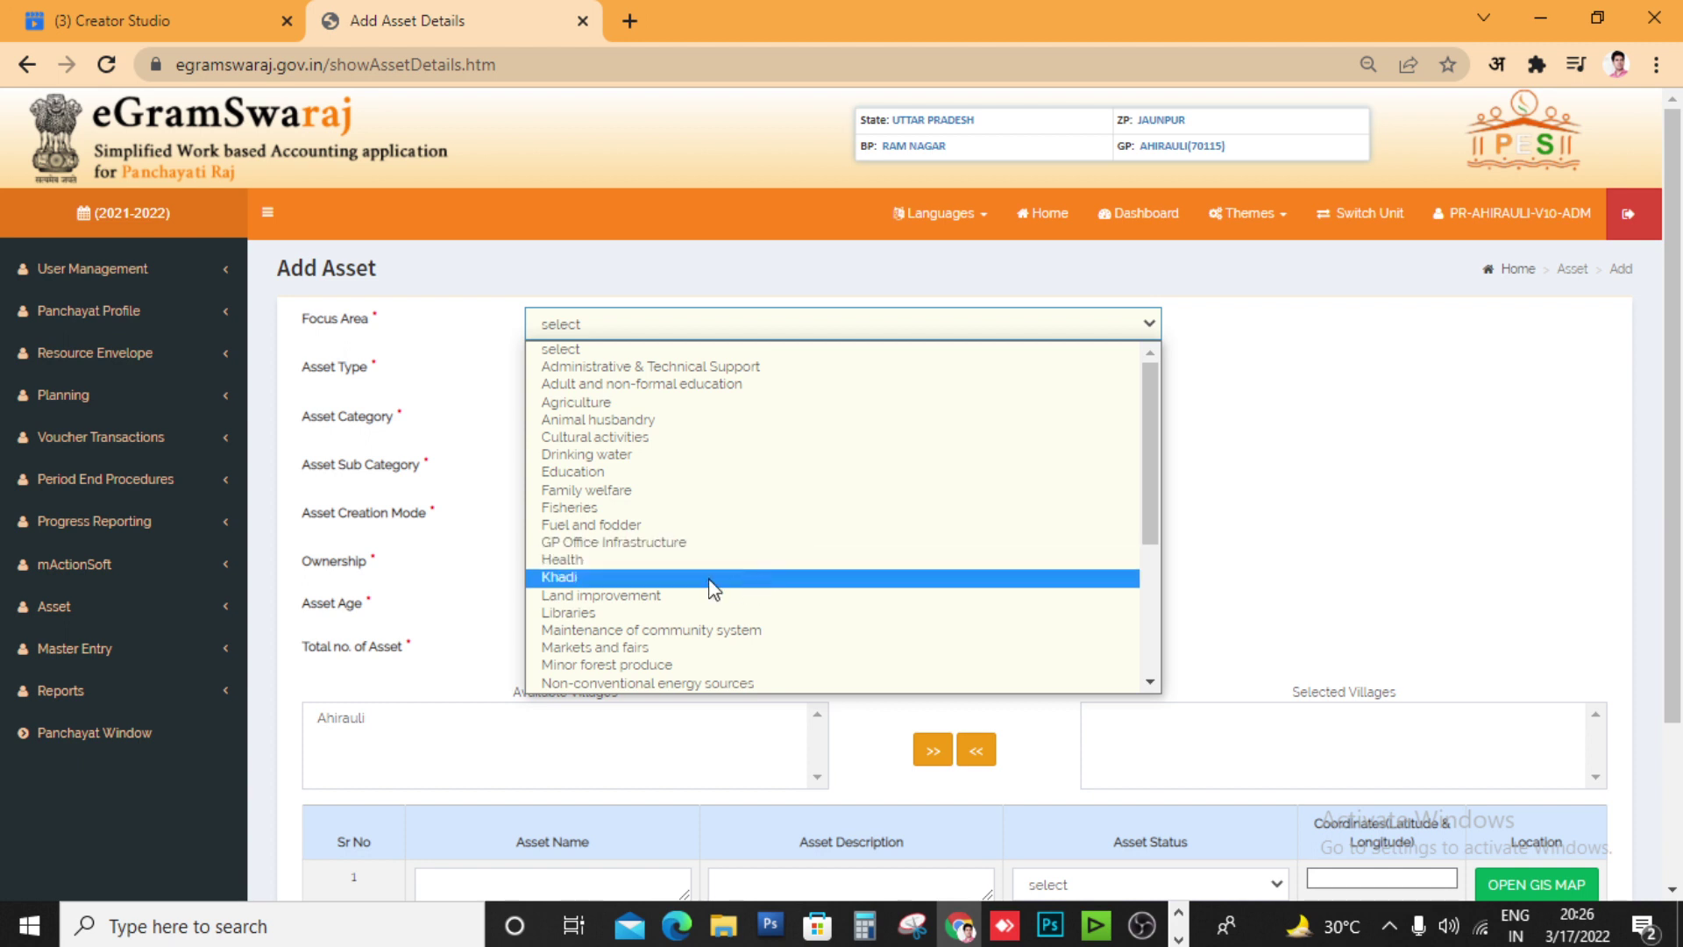
key("r")
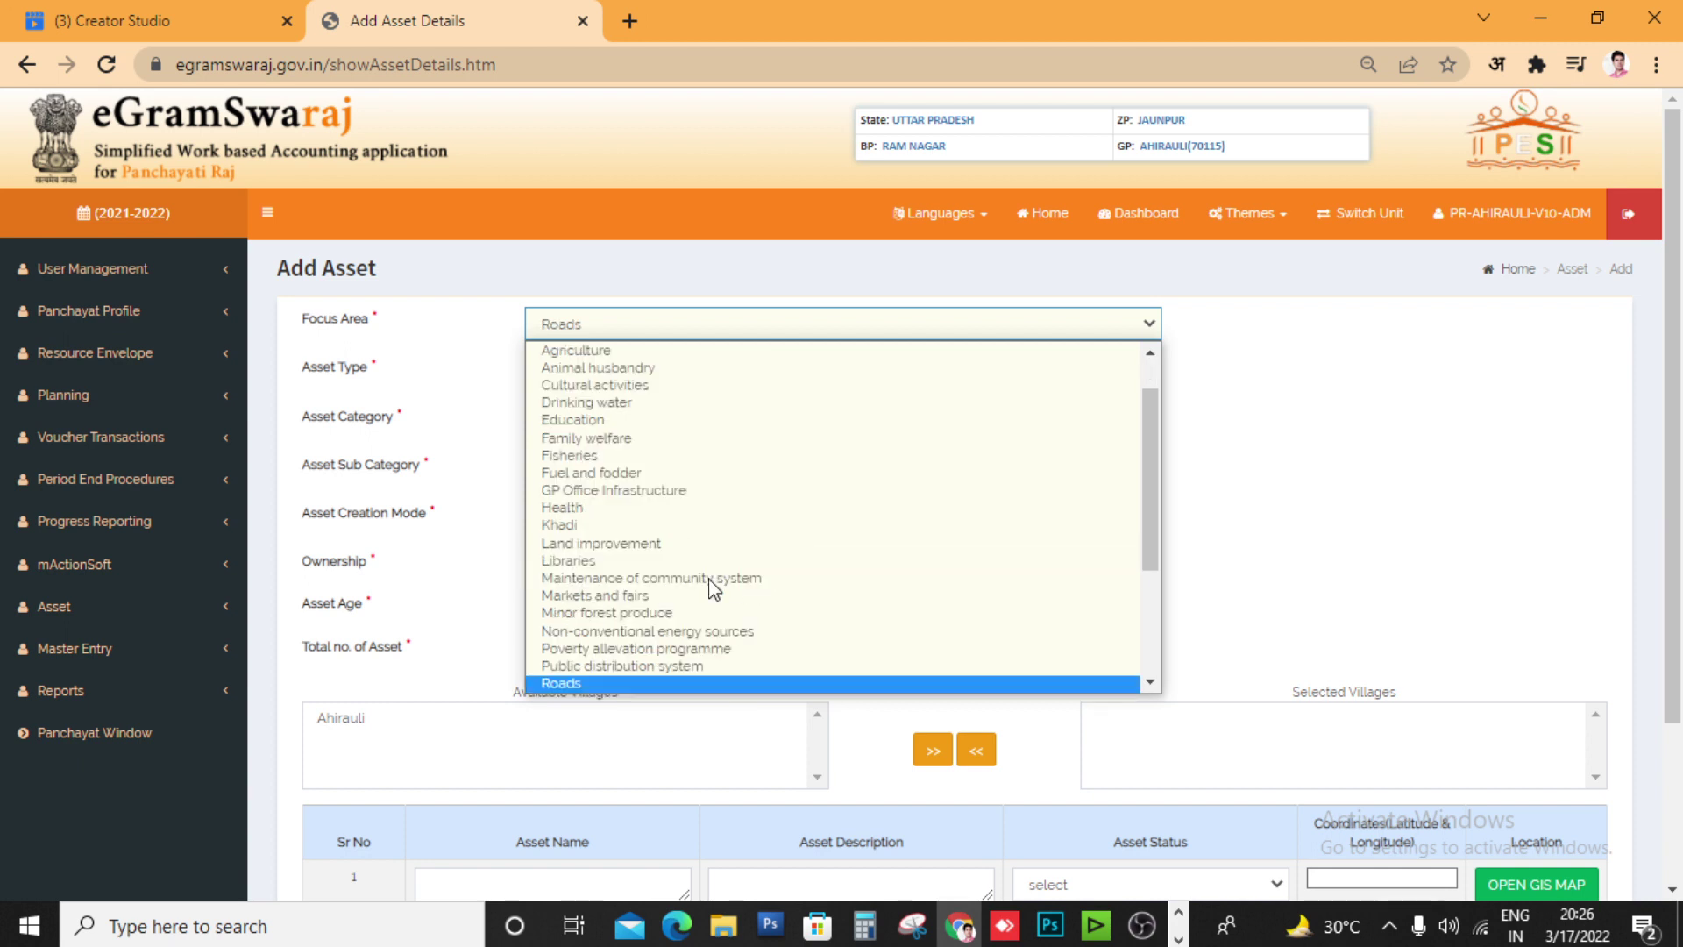
left_click(605, 684)
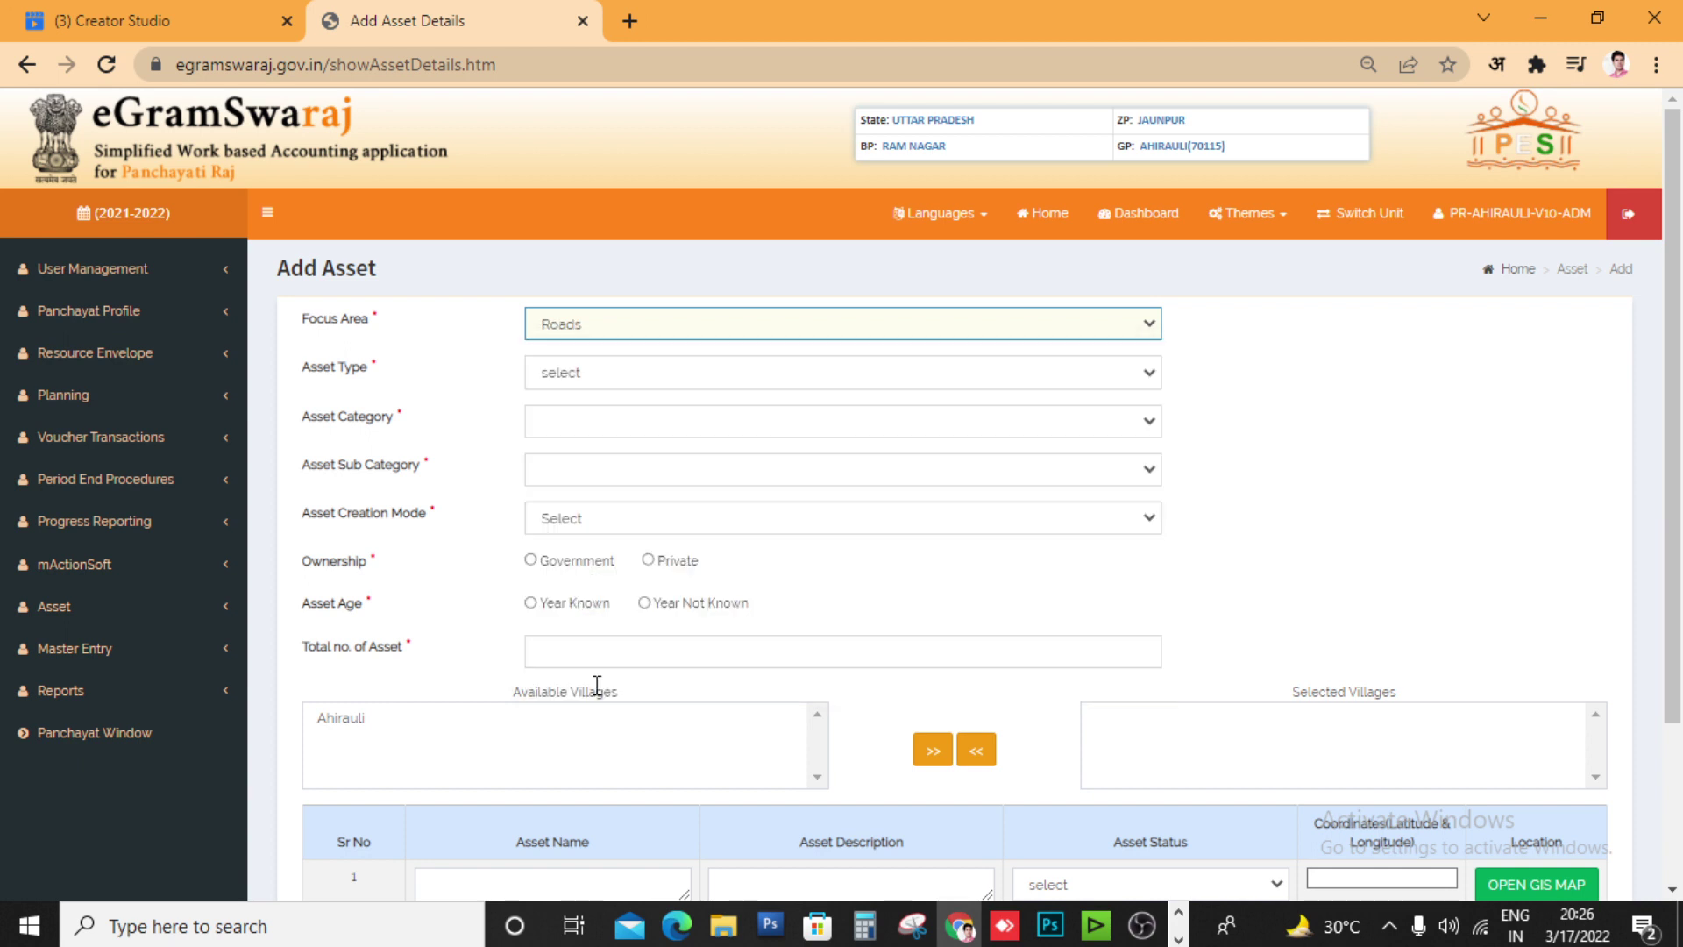
left_click(608, 377)
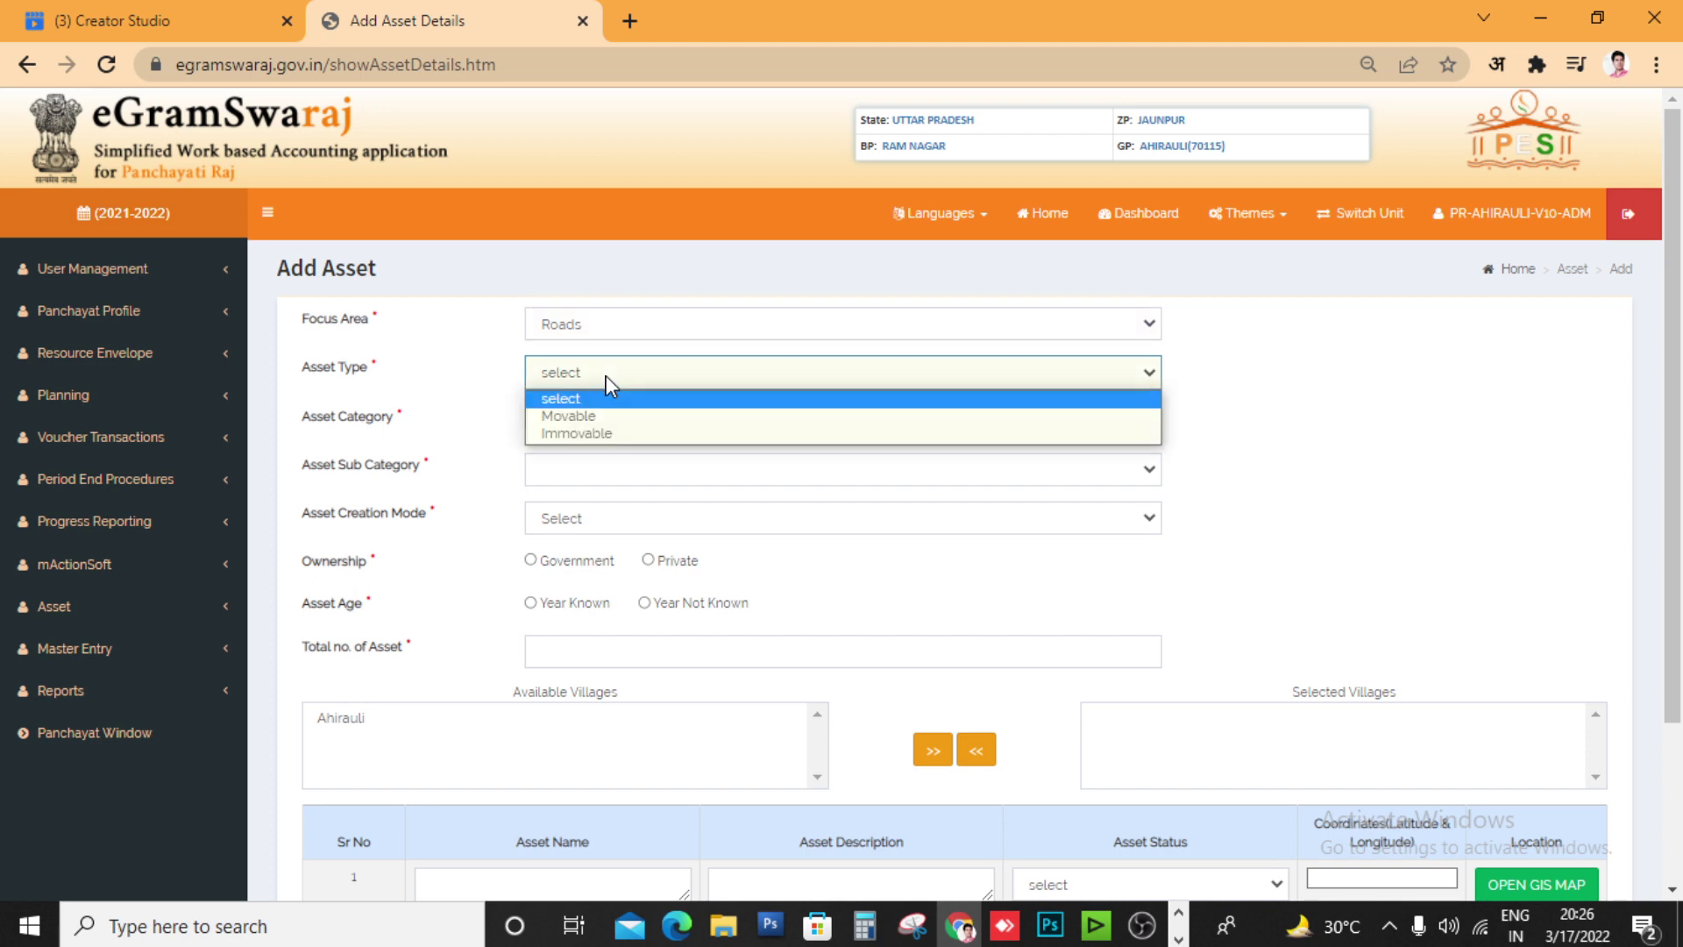
left_click(617, 436)
Set the asset category to Roads, Bridges & Culverts
left_click(620, 432)
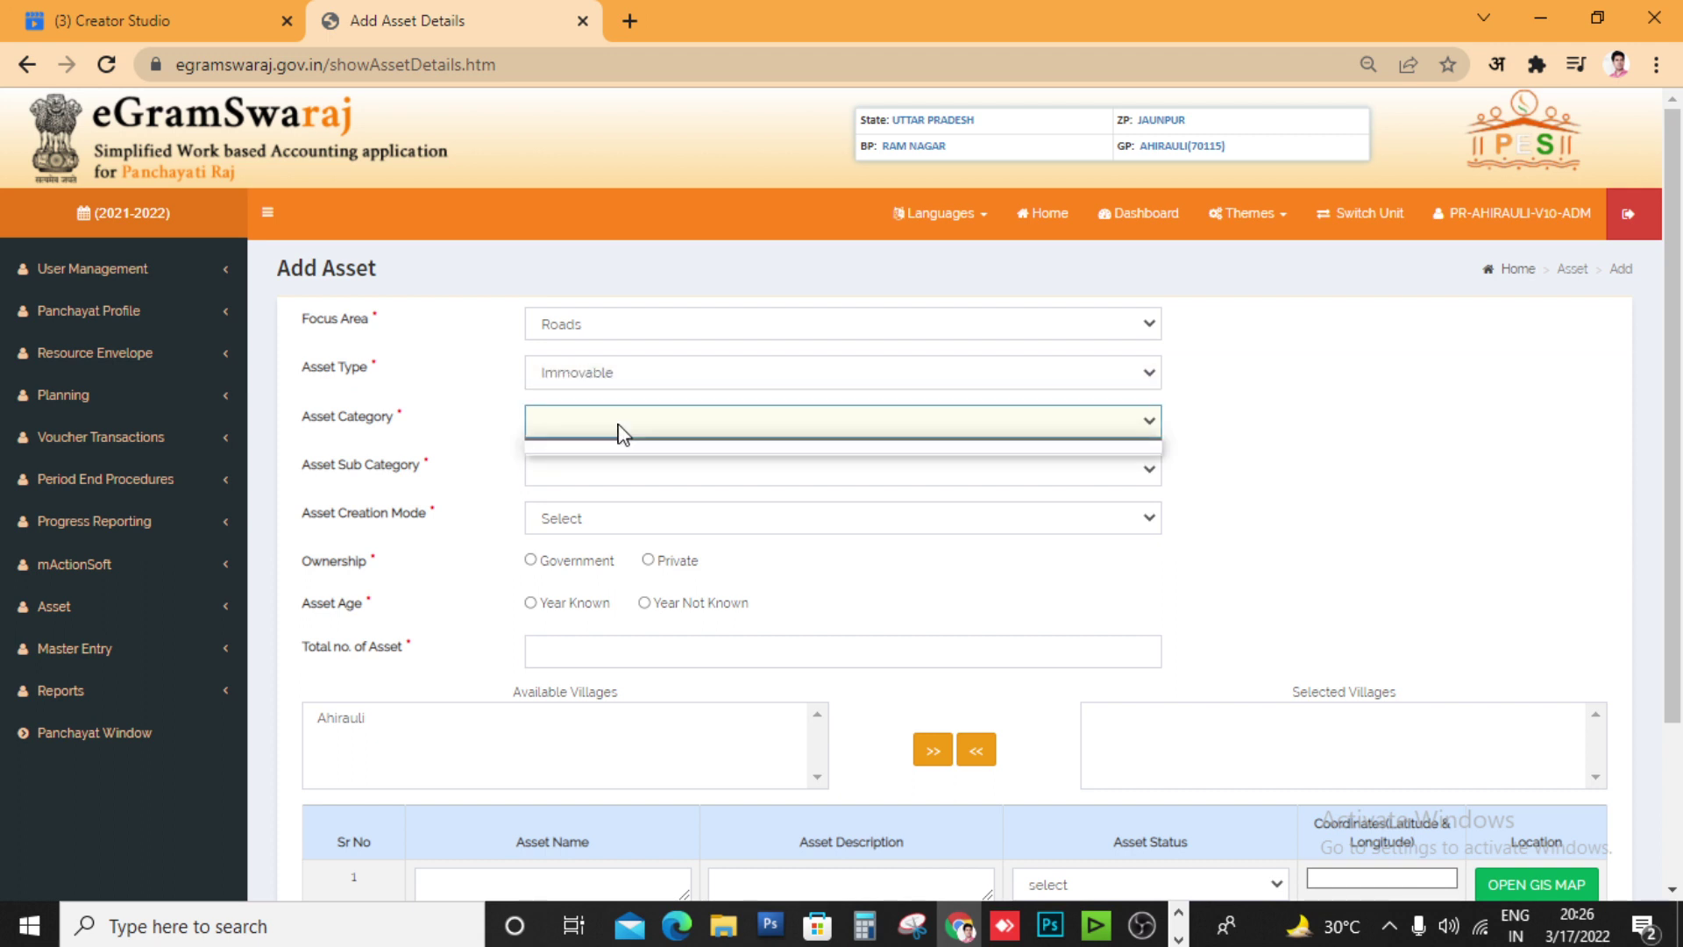
left_click(598, 436)
left_click(603, 434)
left_click(603, 433)
left_click(598, 430)
left_click(597, 427)
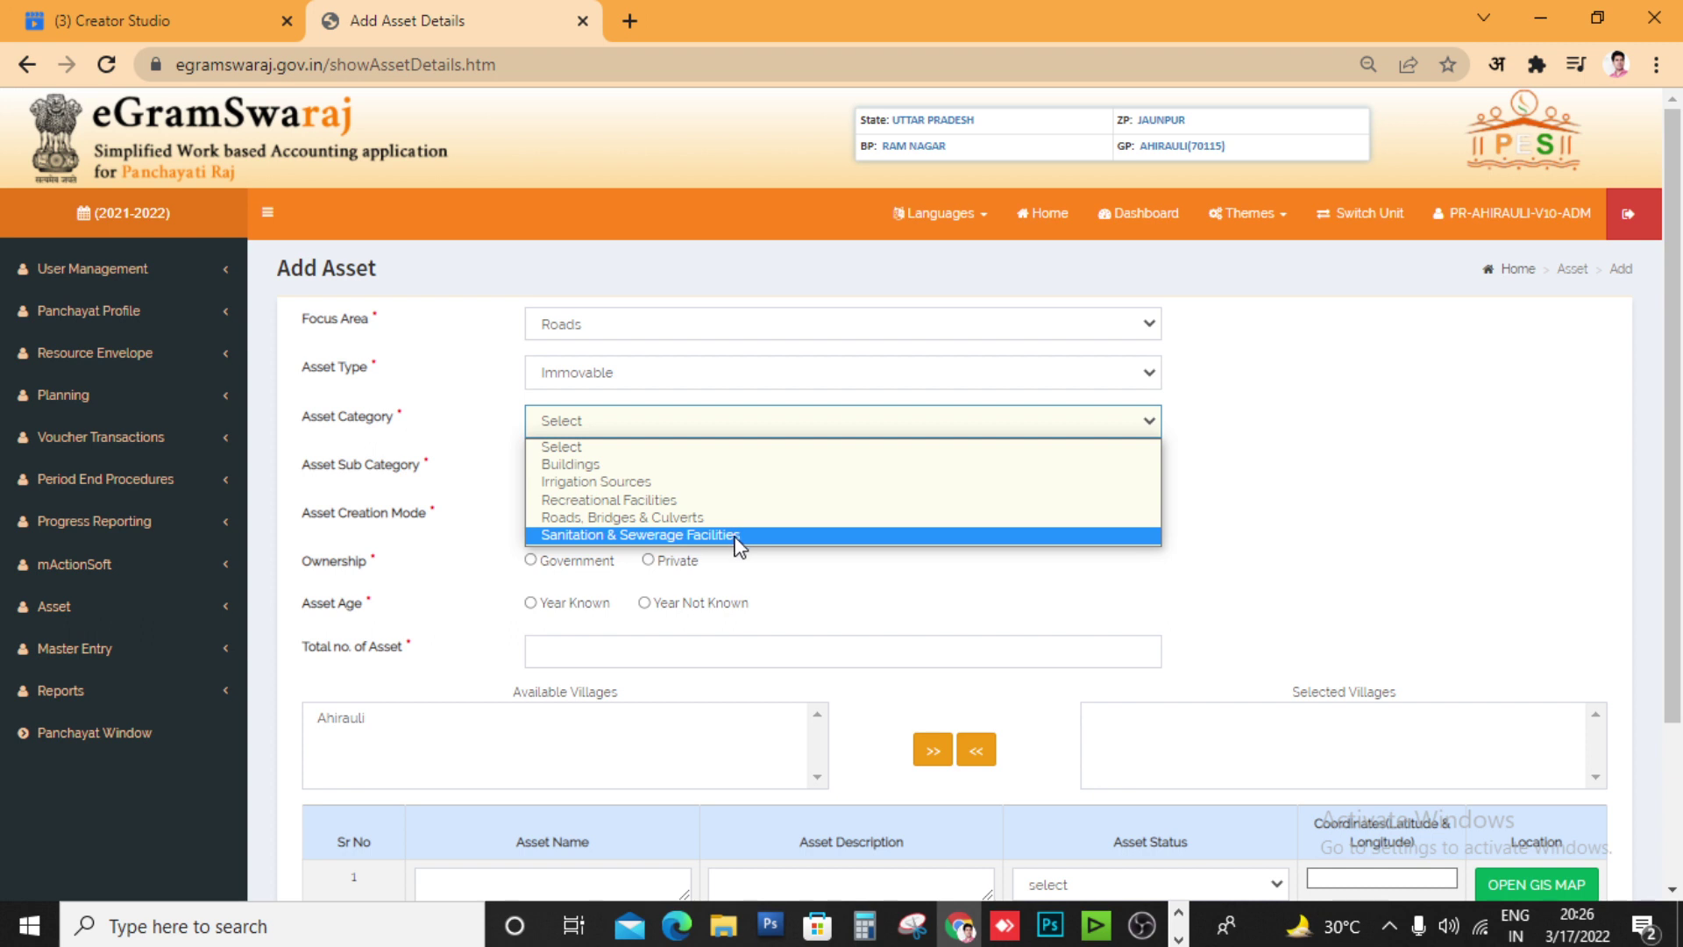
left_click(661, 517)
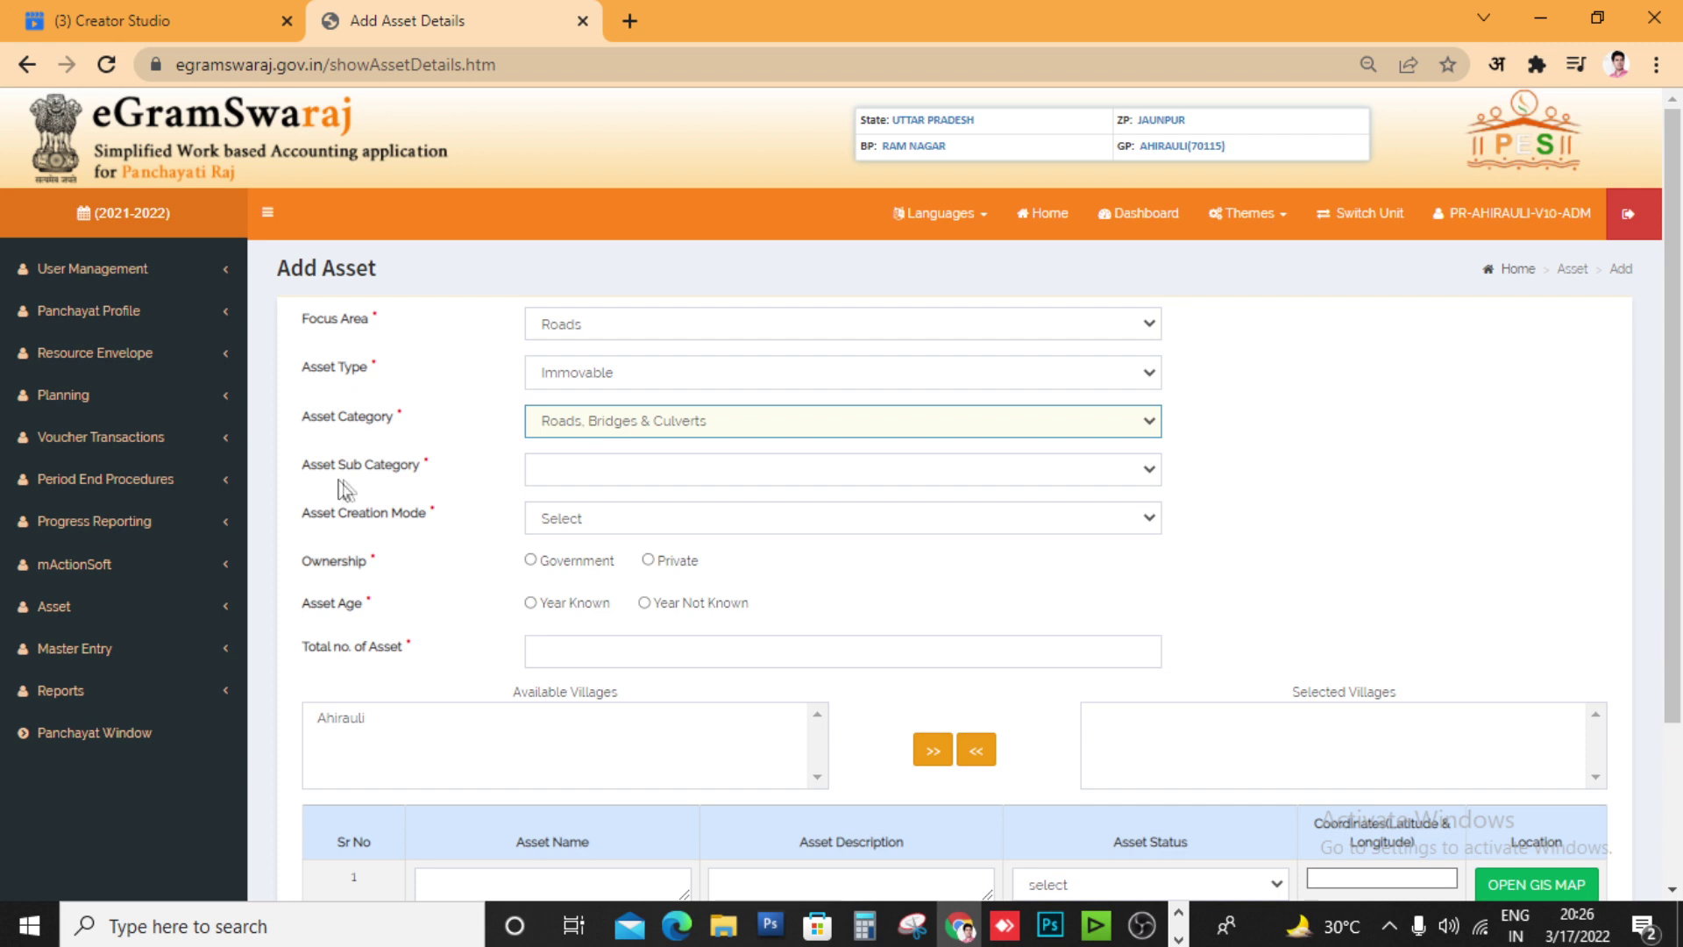
Set the asset sub category to Approach Road
left_click(580, 477)
left_click(674, 477)
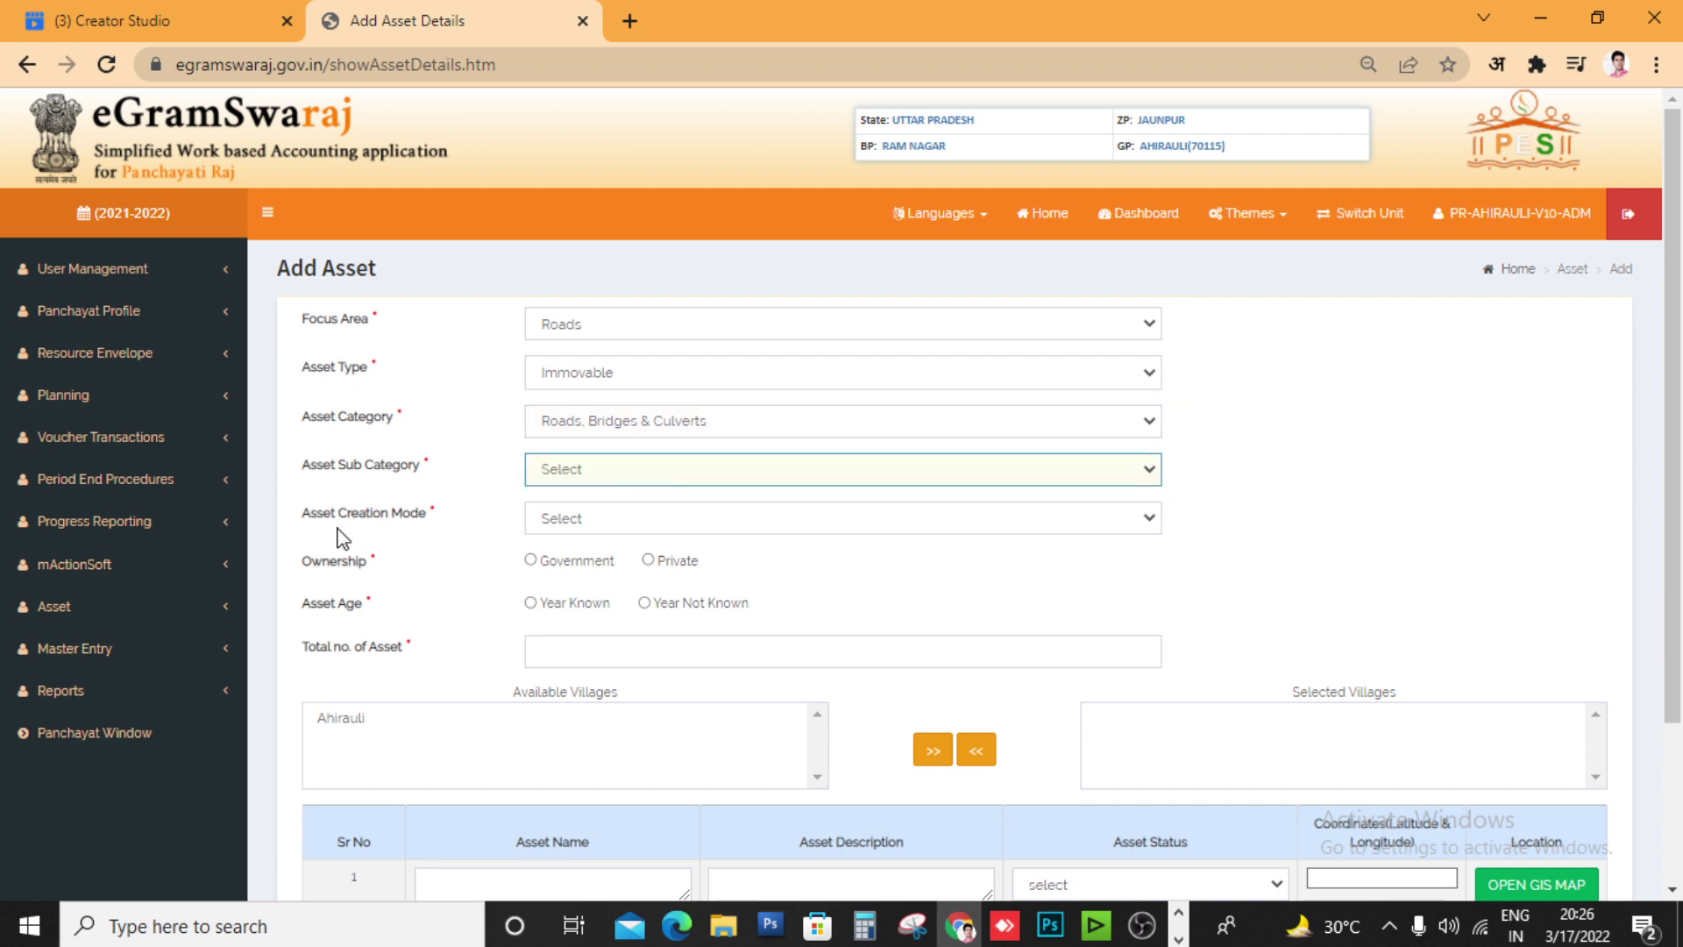
left_click(606, 525)
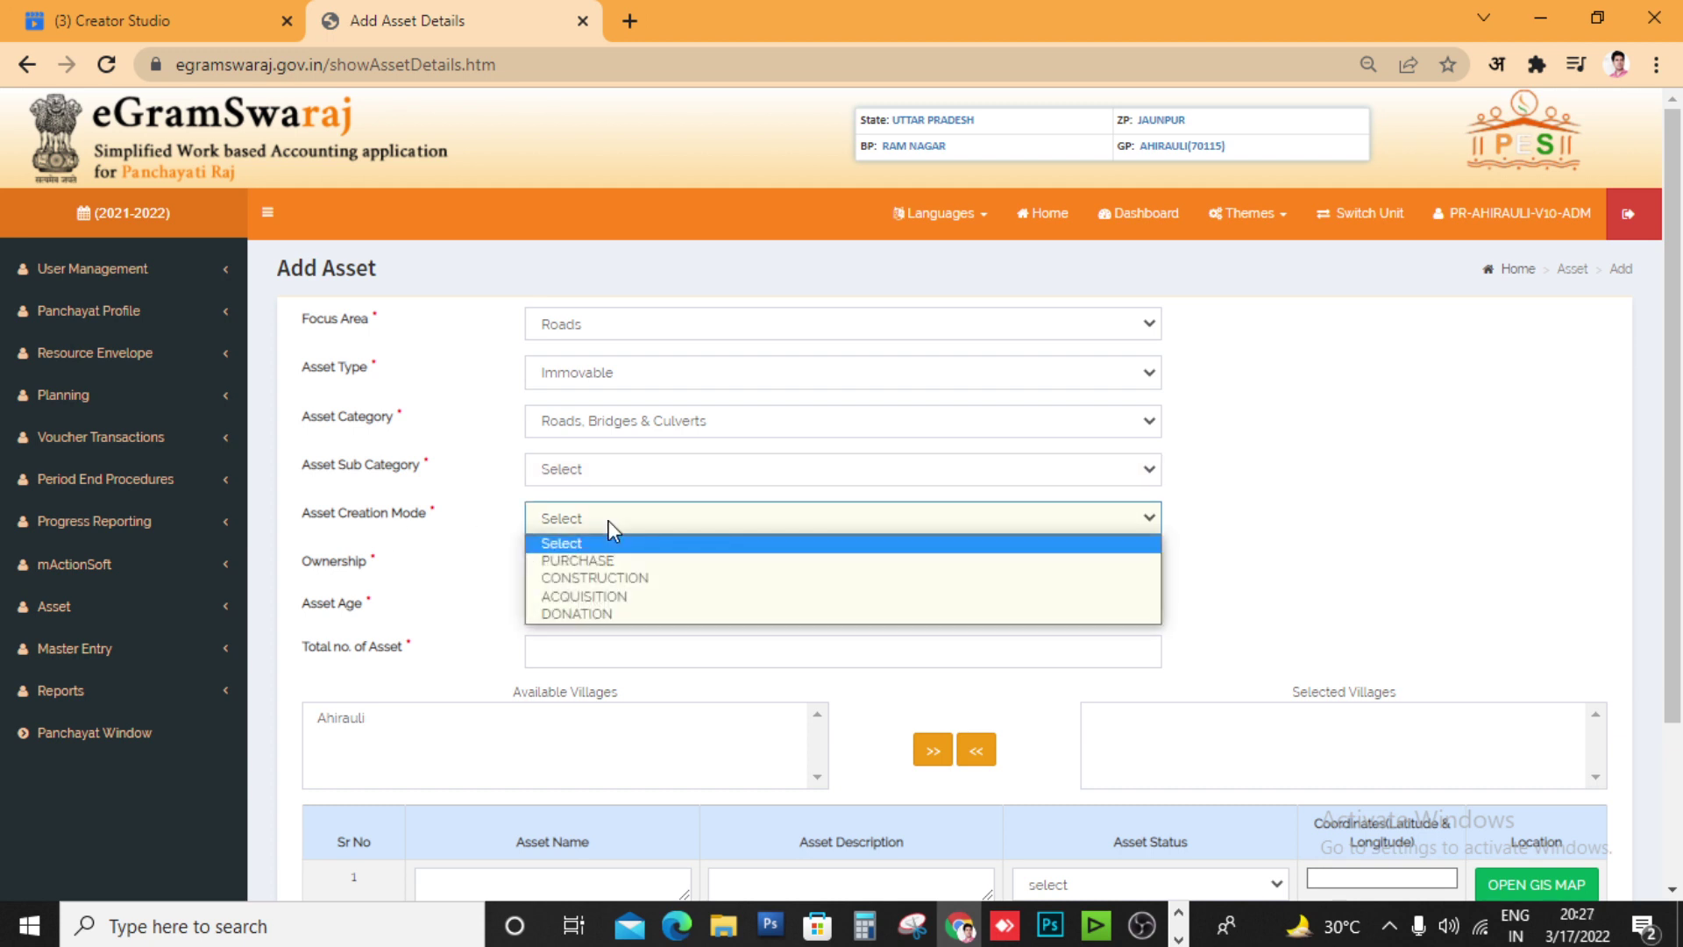
left_click(580, 471)
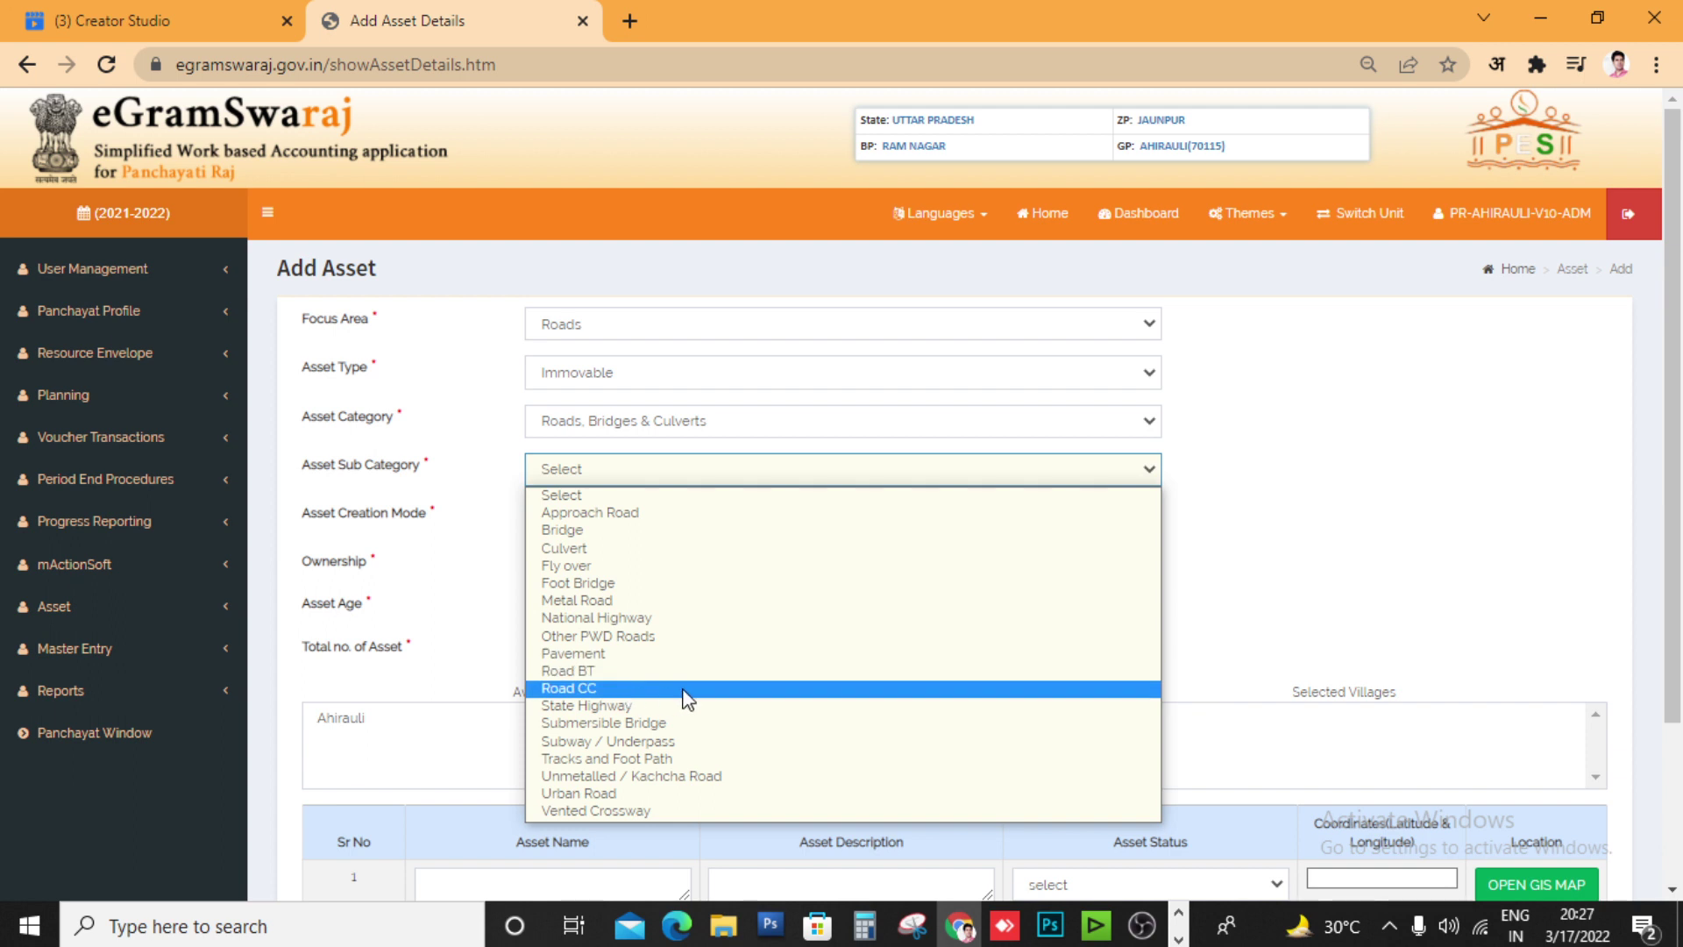
left_click(635, 521)
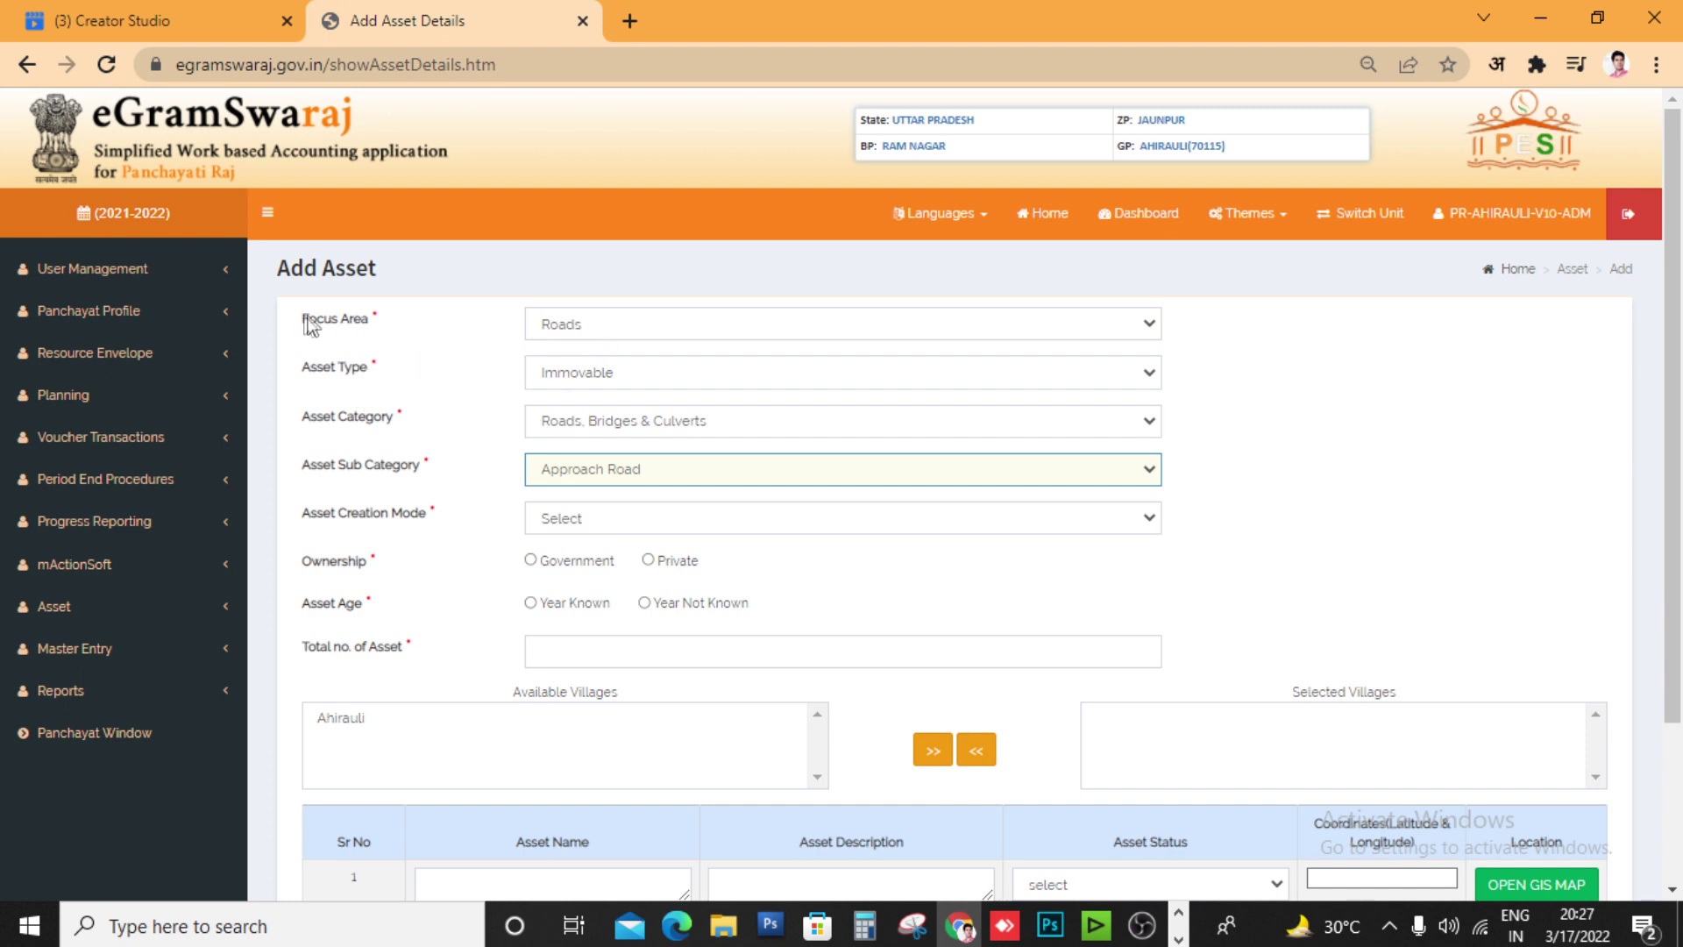
left_click_drag(296, 314, 394, 421)
left_click(391, 388)
left_click_drag(302, 465, 424, 474)
left_click_drag(304, 513, 426, 517)
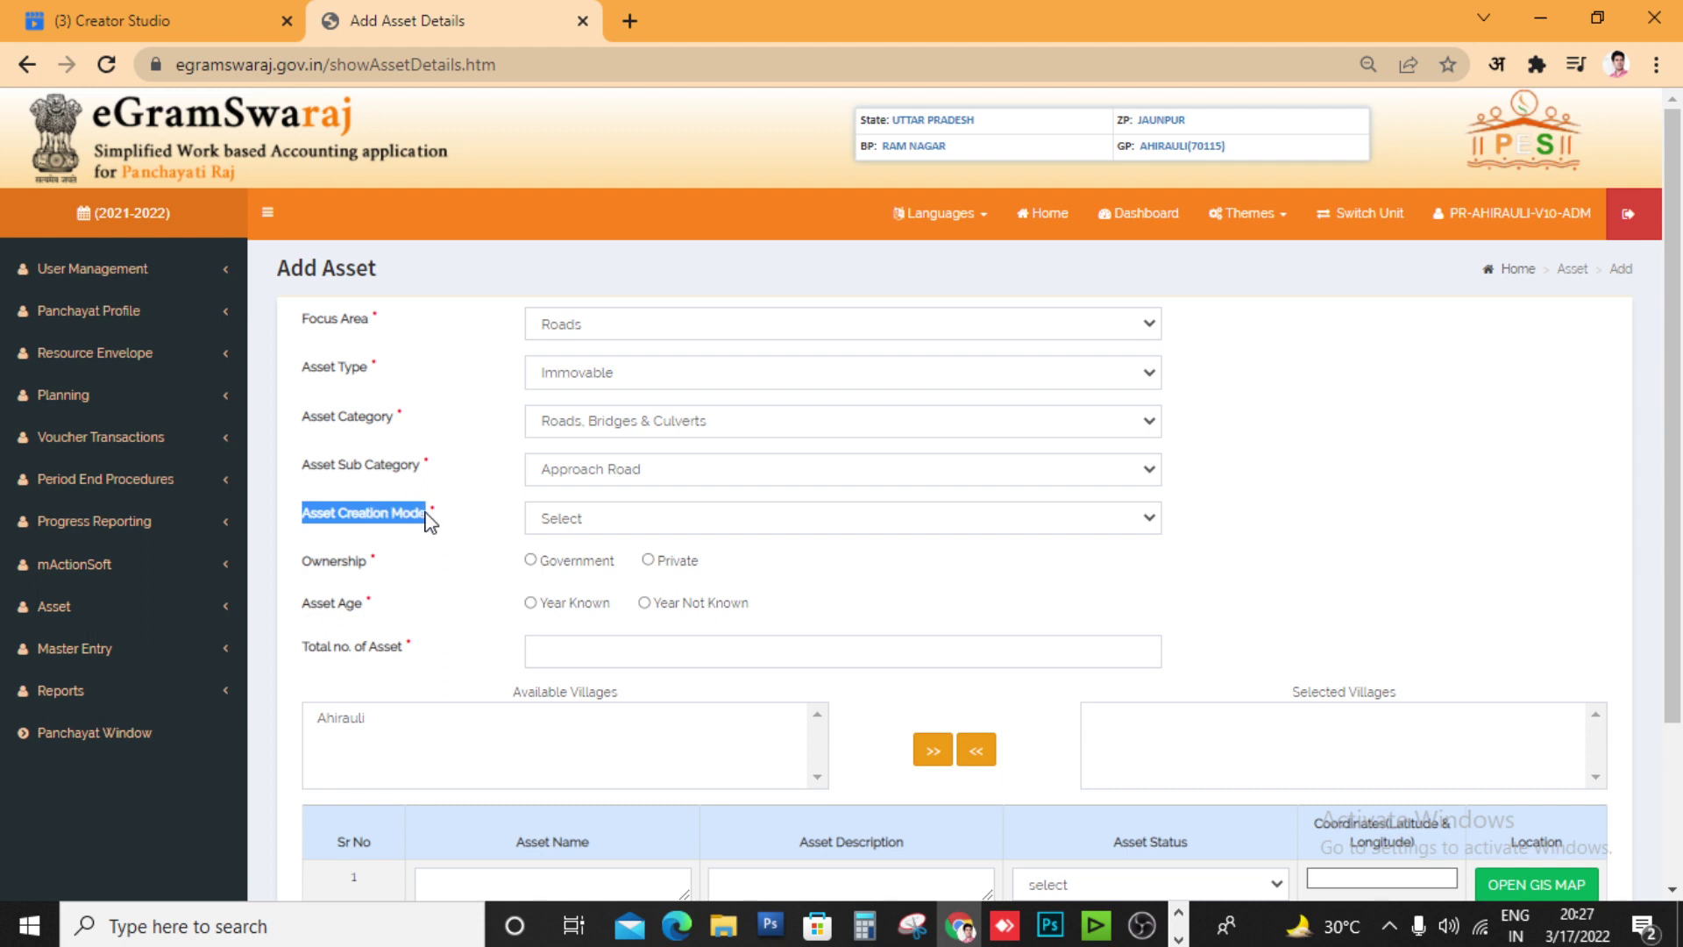
Set the asset creation mode to CONSTRUCTION and the ownership to Government
left_click(667, 528)
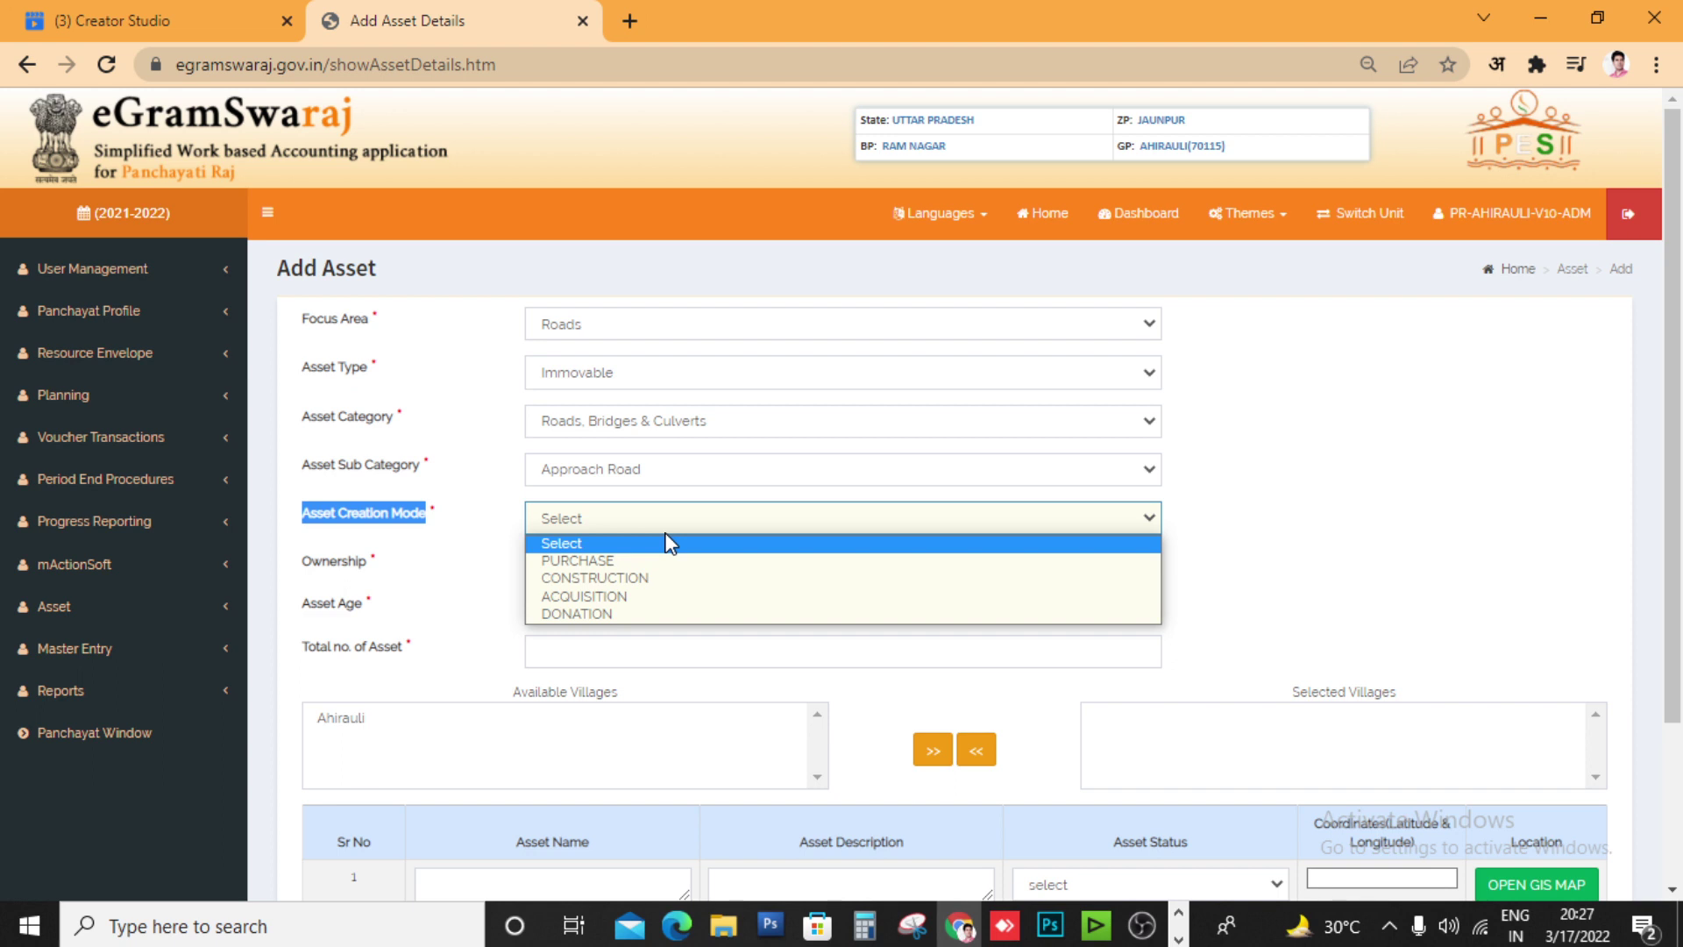
left_click(650, 580)
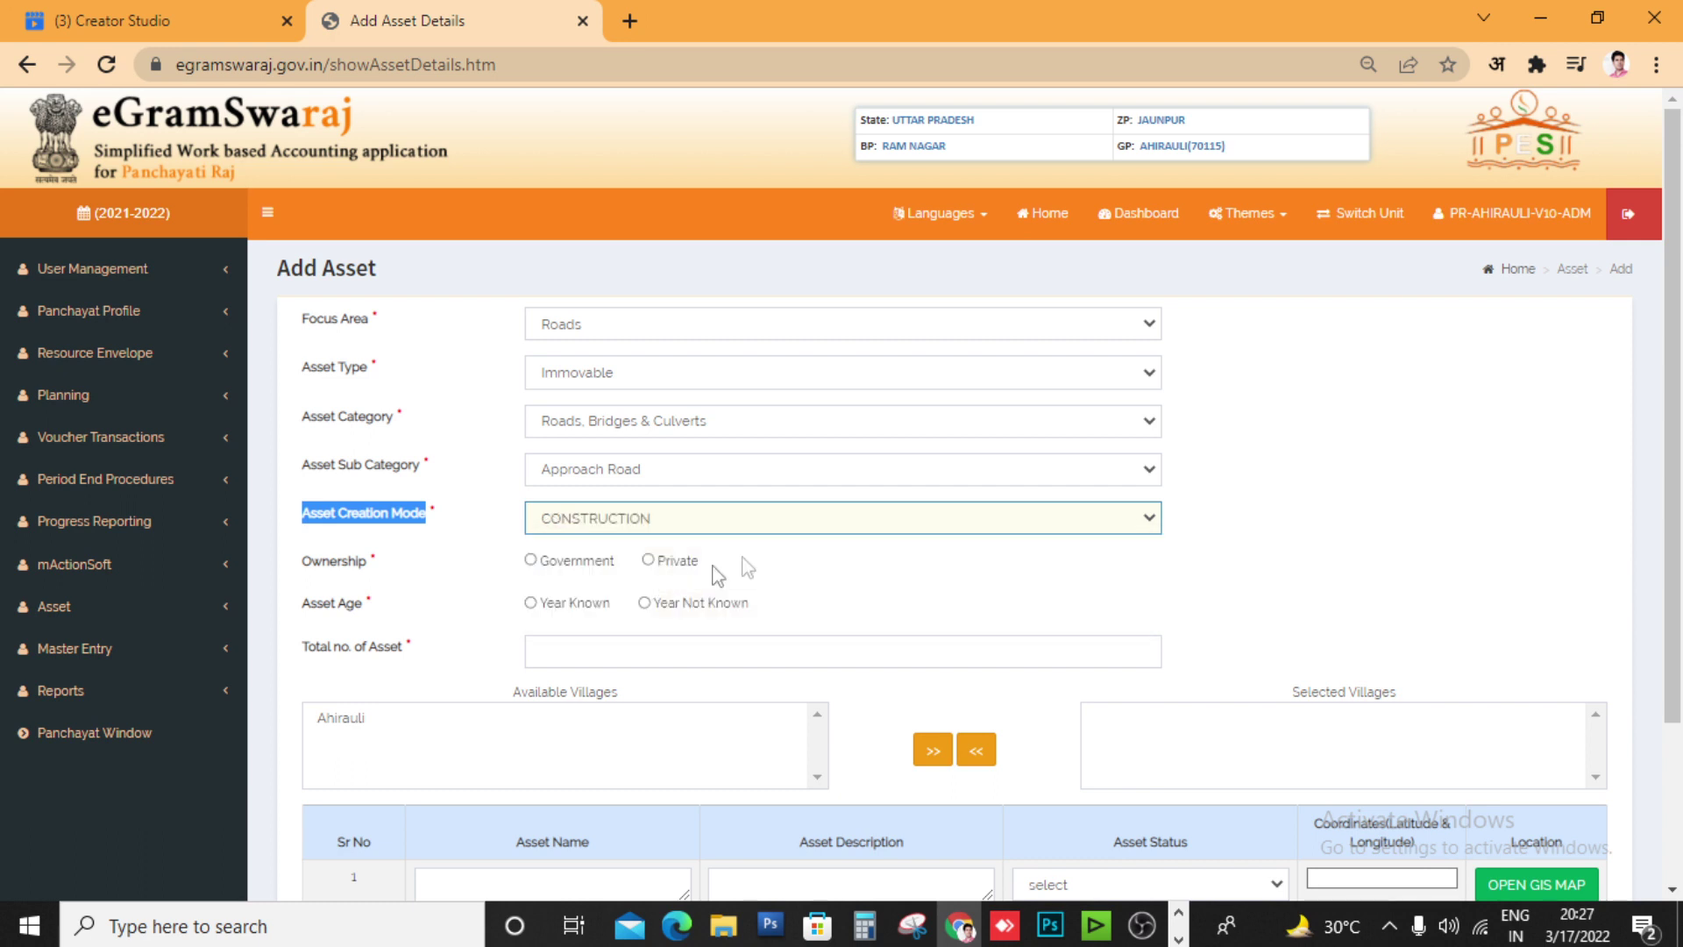
left_click(530, 561)
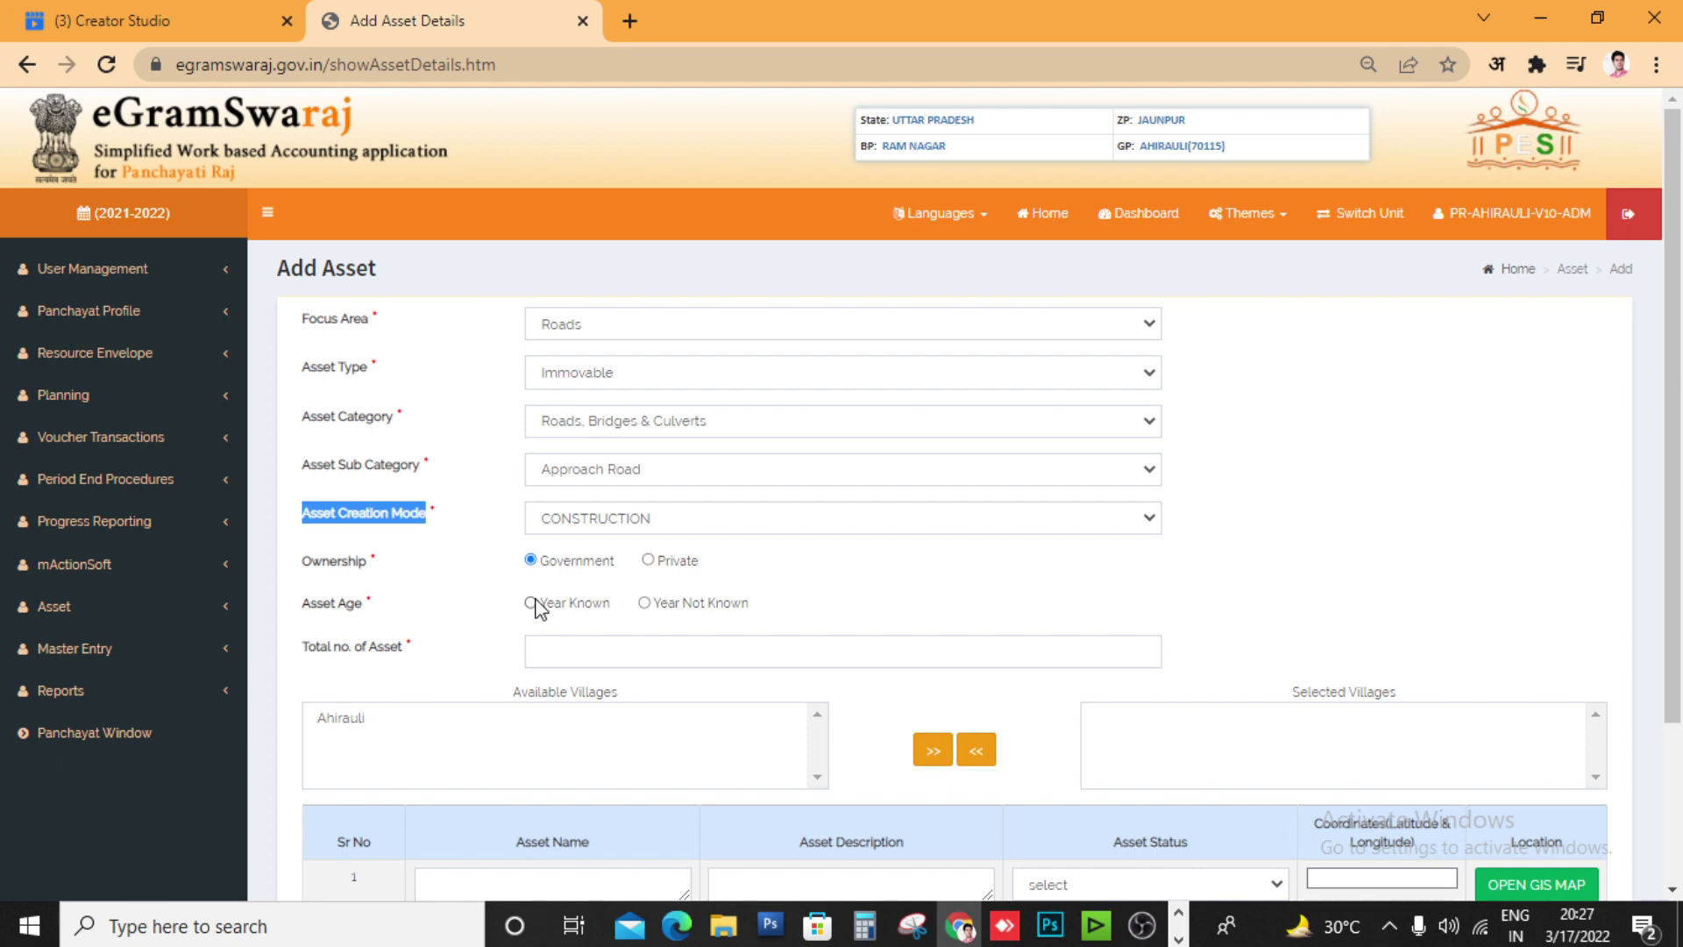
Mark the asset age as Year Not Known and choose 1990 as its year
left_click(644, 603)
left_click(844, 611)
scroll(802, 474, "down", 10)
scroll(811, 557, "up", 10)
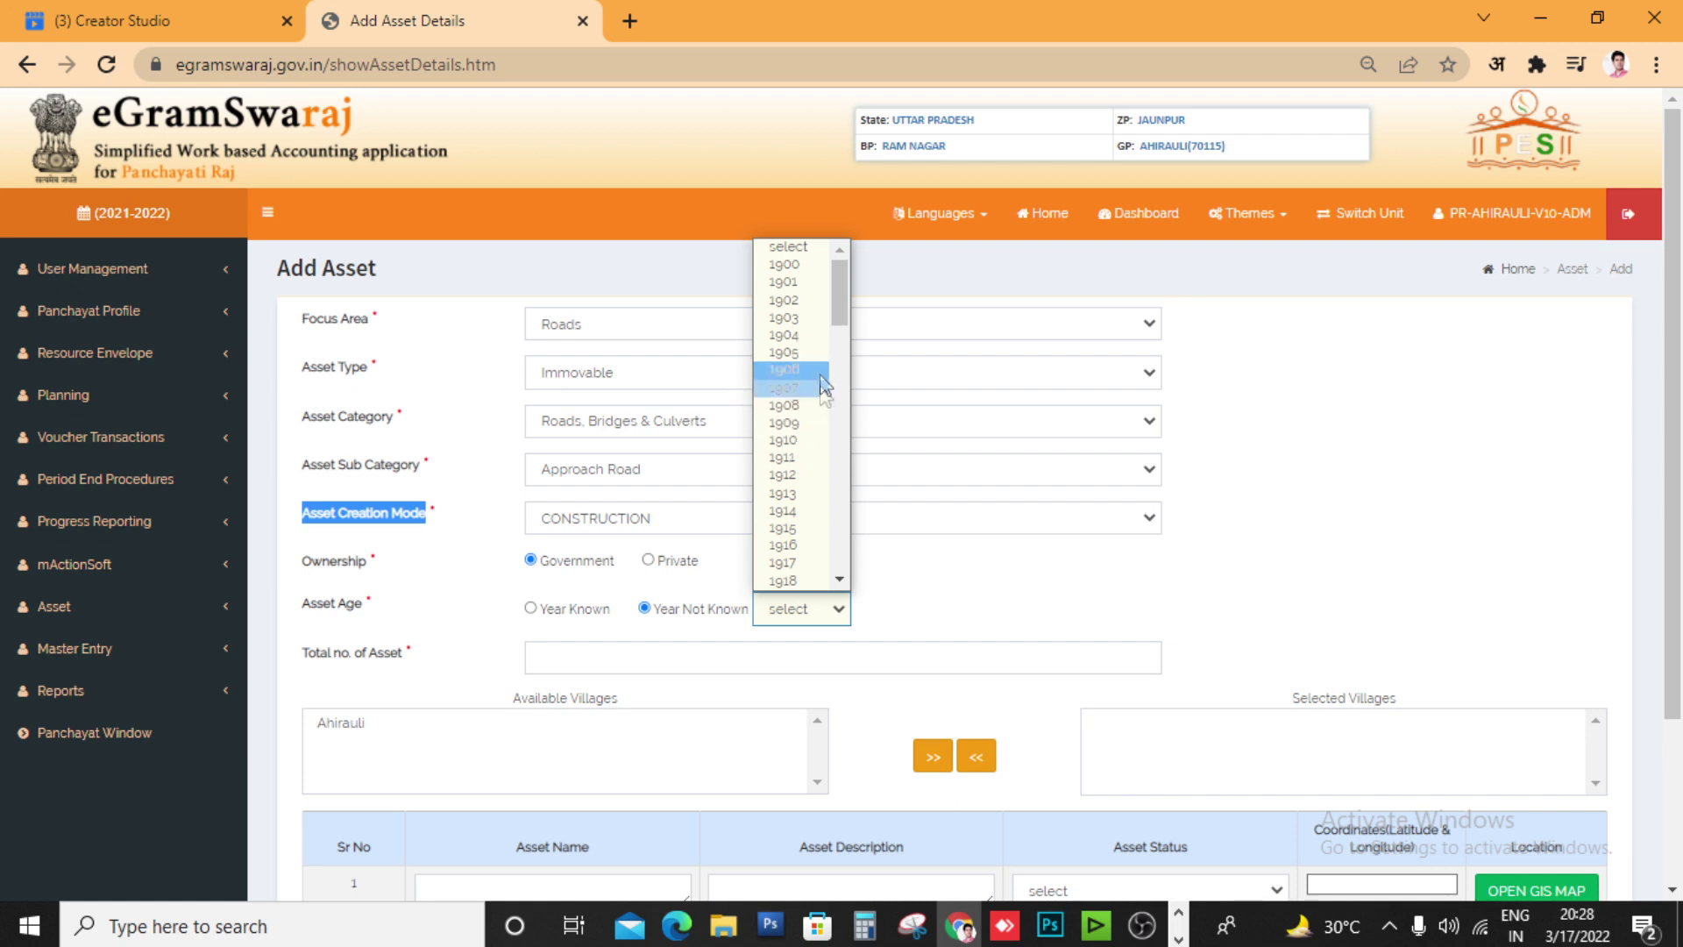
scroll(811, 553, "down", 3)
scroll(810, 554, "down", 15)
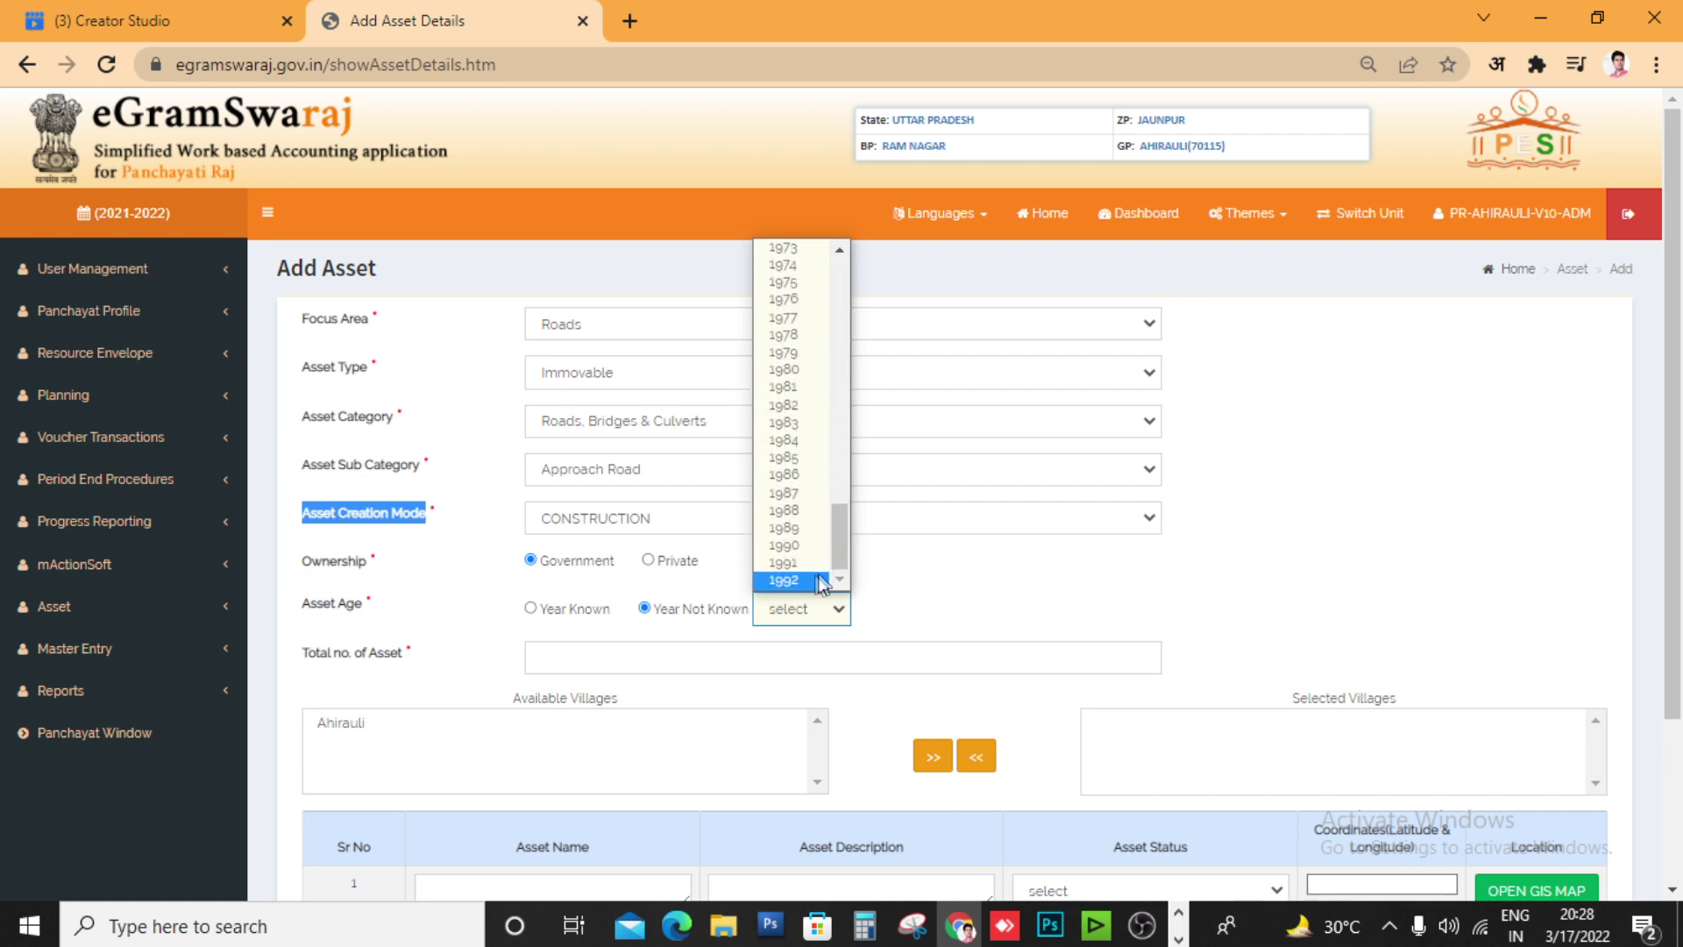
left_click(812, 556)
Enter 1 as the total number of assets
scroll(840, 636, "down", 2)
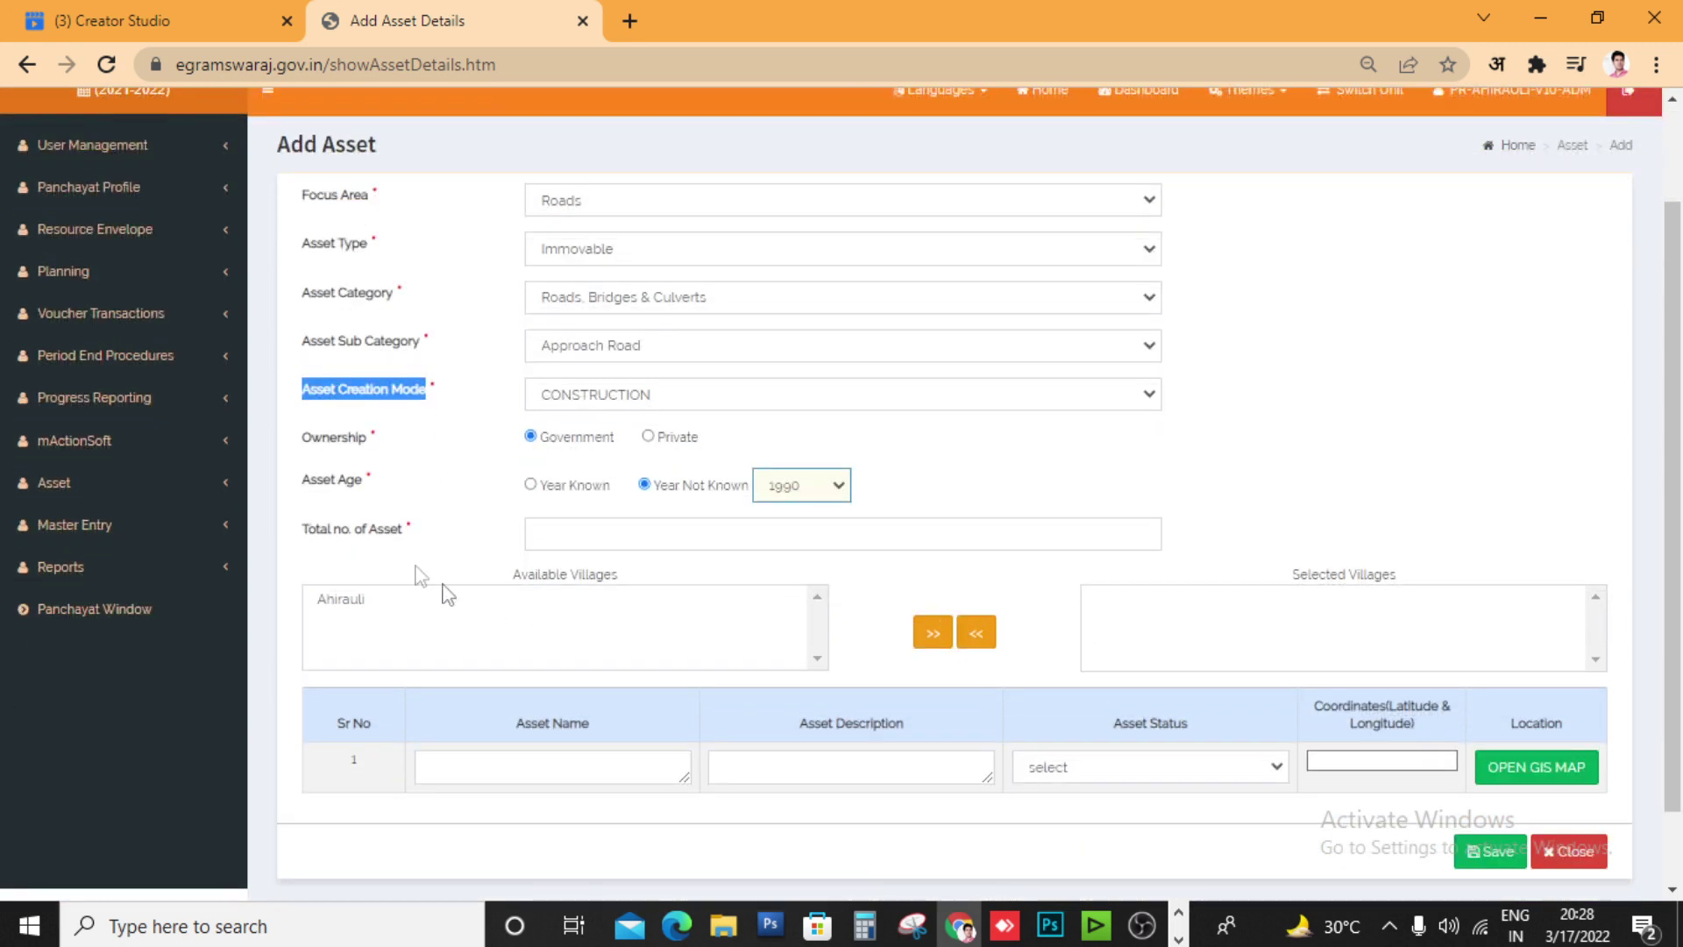
left_click(567, 525)
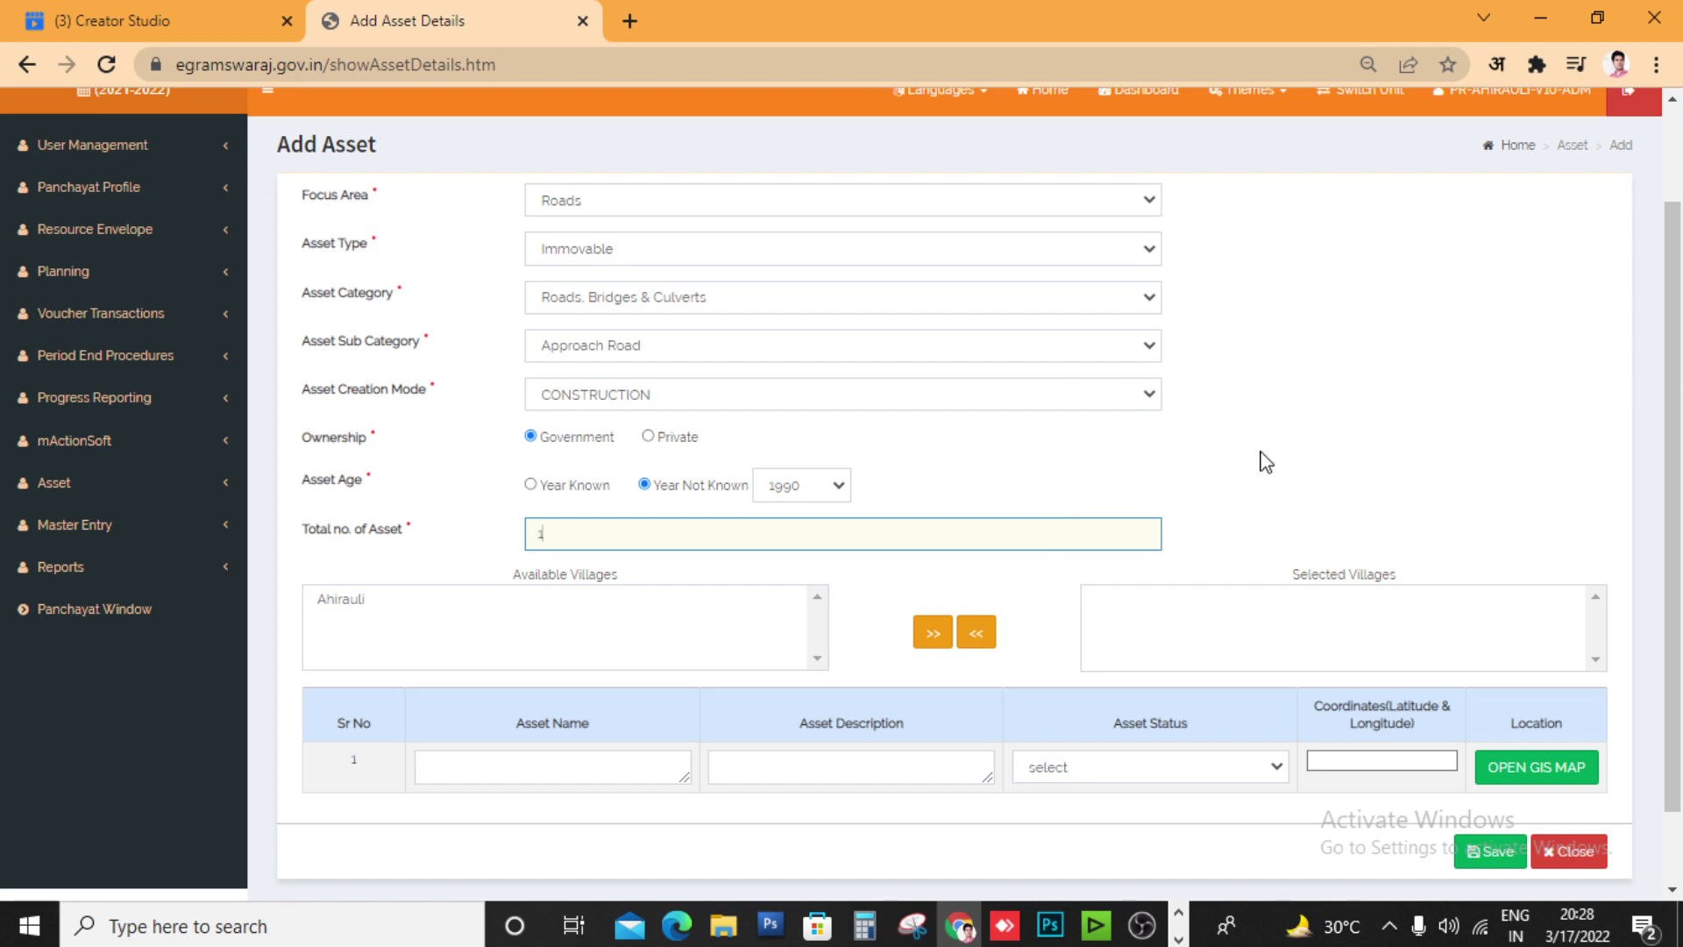
scroll(1219, 462, "up", 2)
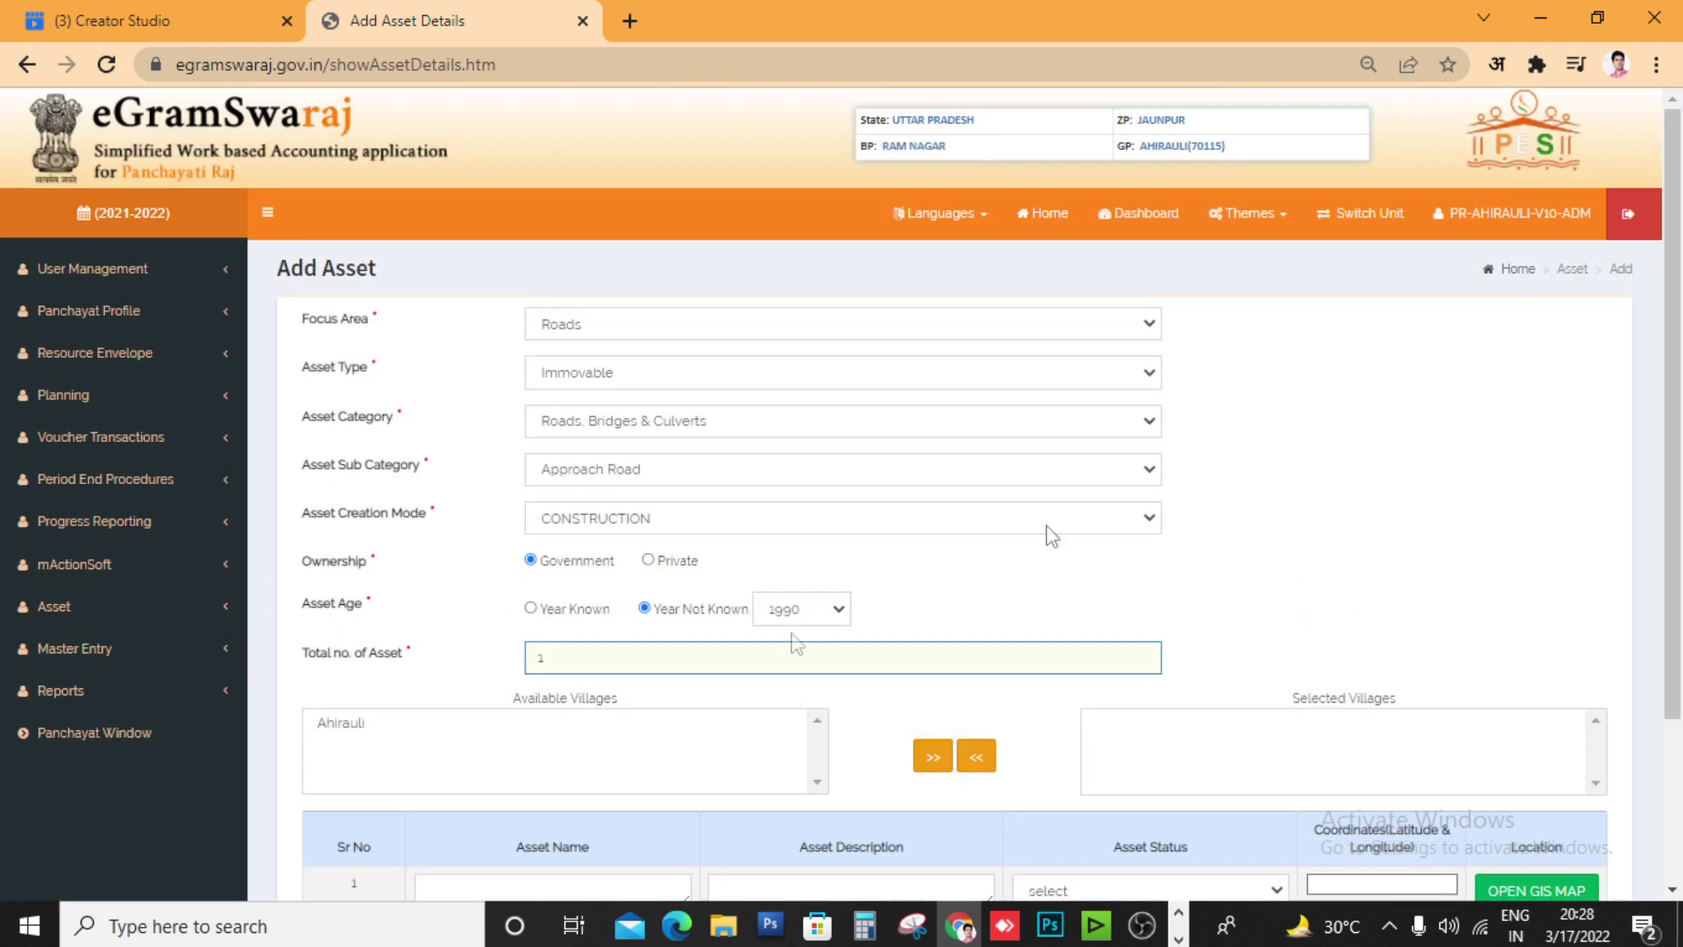
double_click(568, 660)
left_click_drag(303, 657, 390, 657)
Add the village Ahirauli to the selected villages
scroll(465, 664, "down", 3)
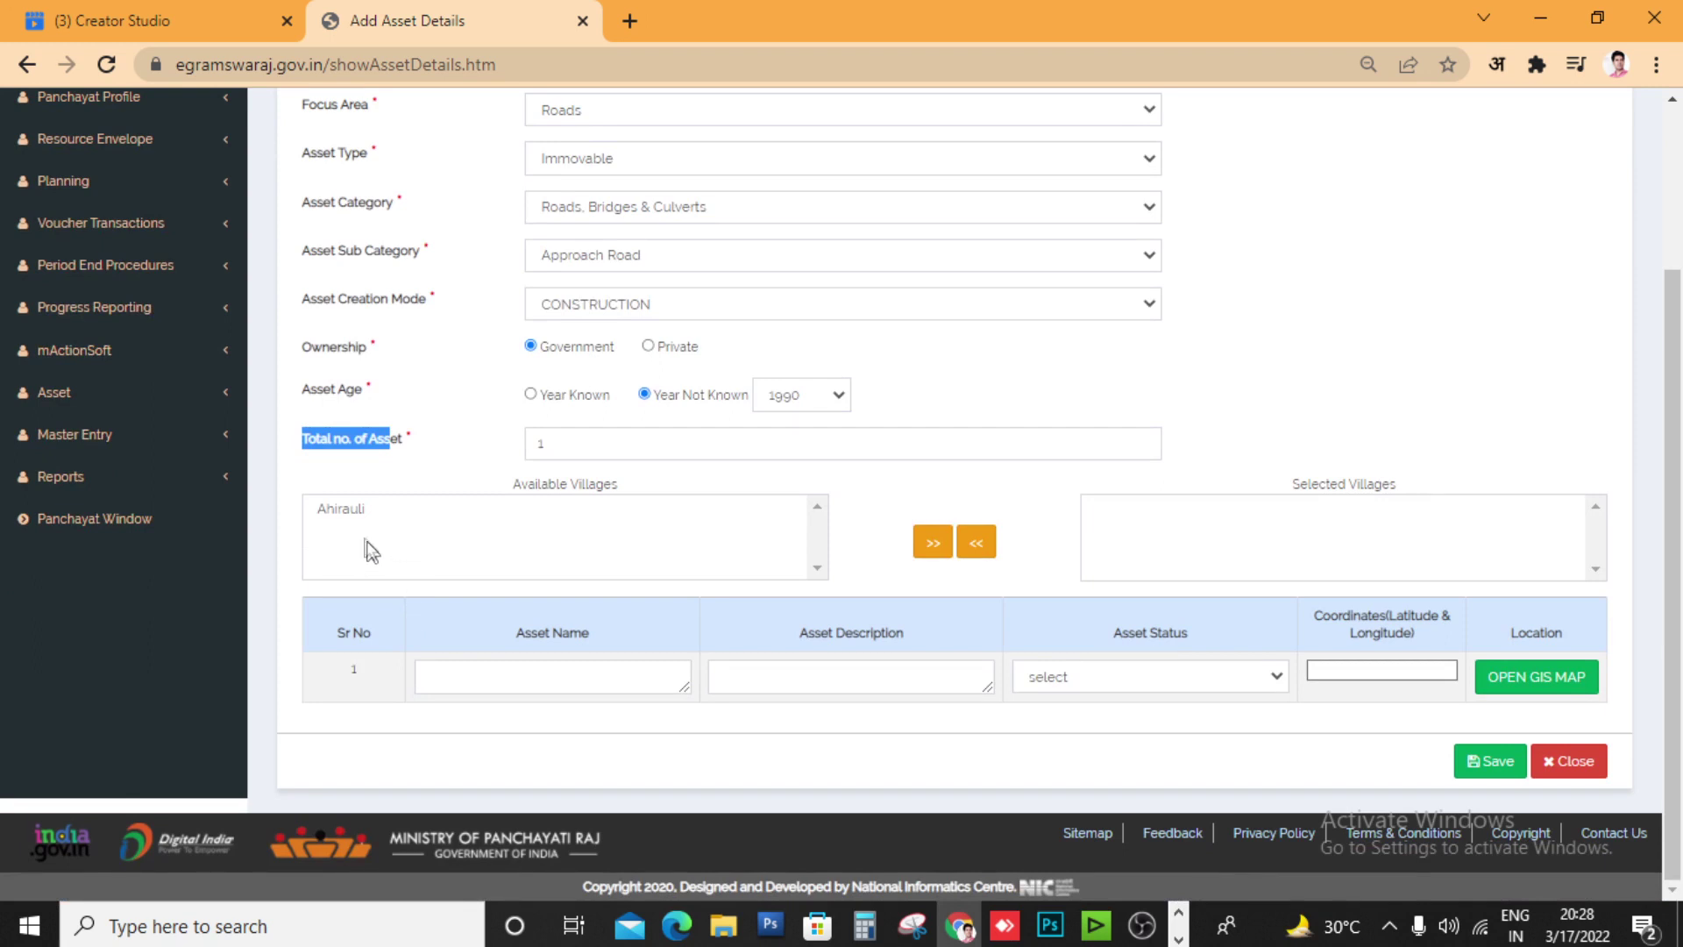
left_click(342, 517)
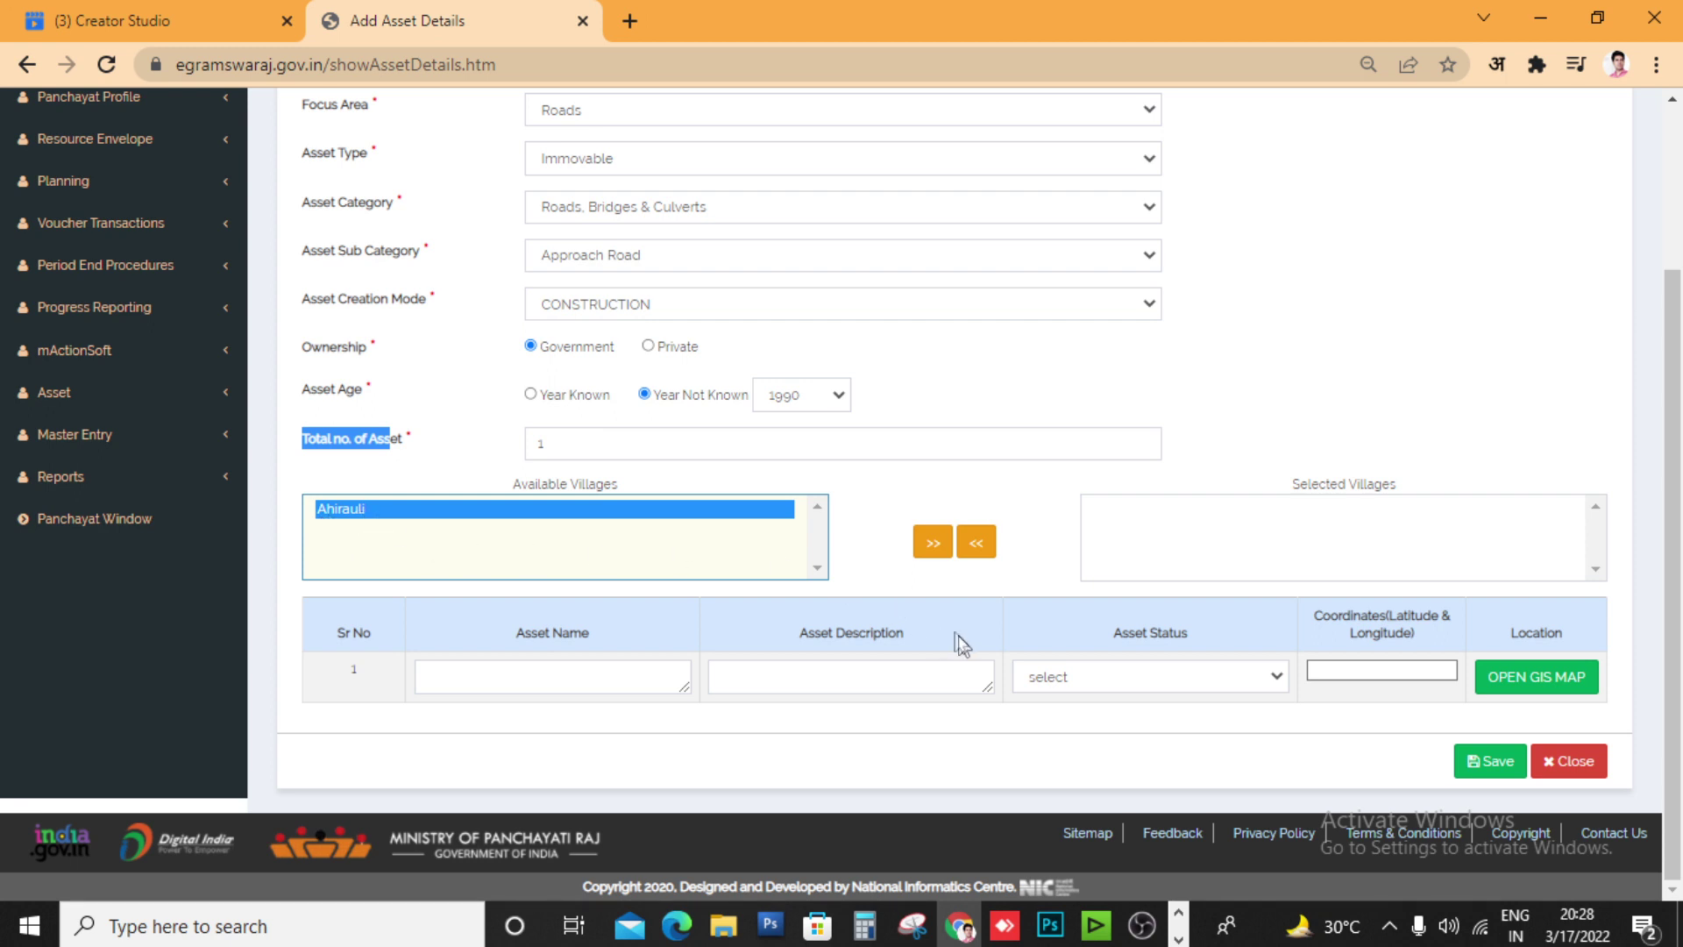
left_click(931, 541)
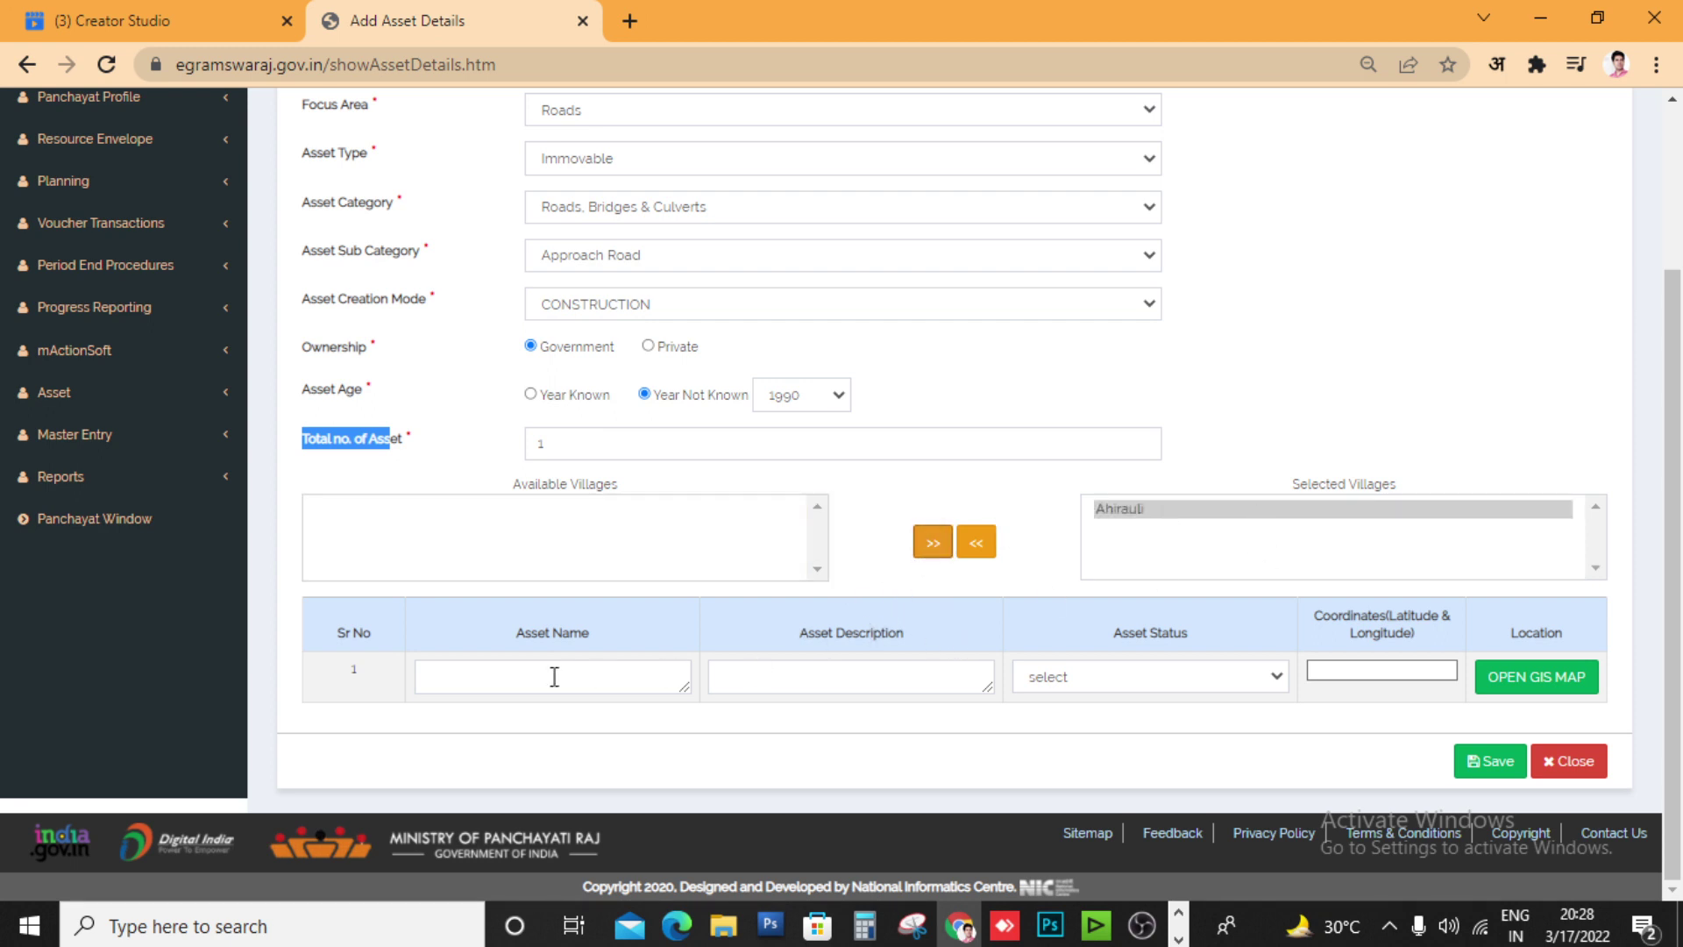
Review the filled-in asset fields from the focus area down to the selected villages
scroll(762, 544, "up", 3)
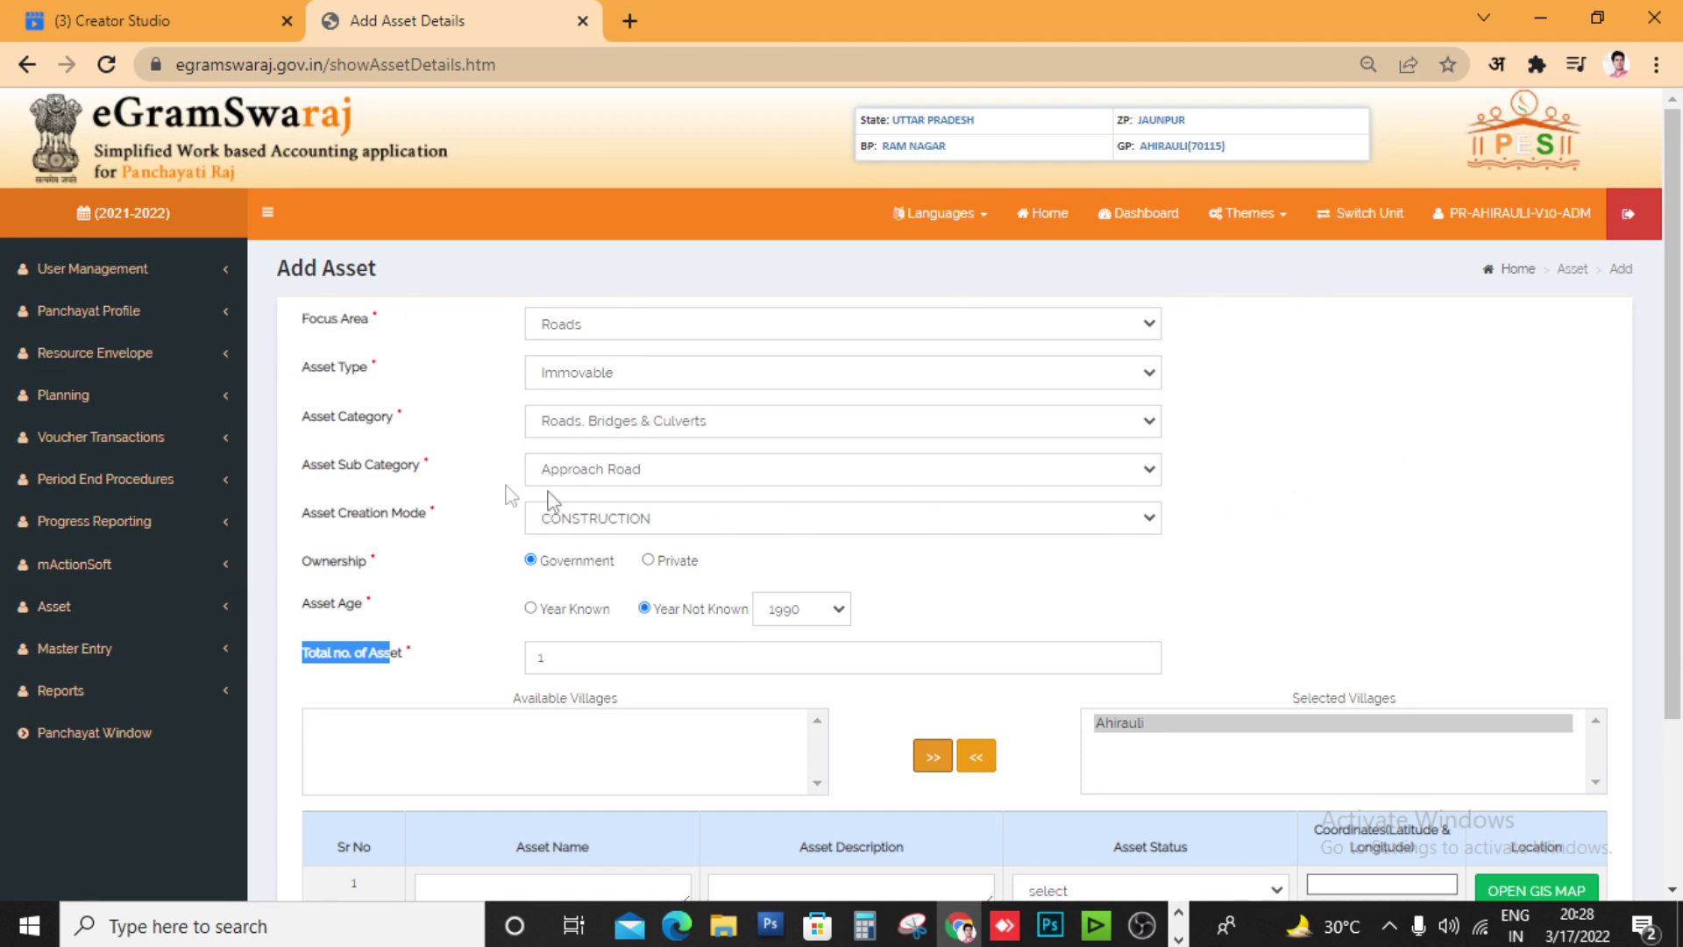
scroll(964, 500, "down", 2)
scroll(491, 435, "up", 2)
left_click_drag(391, 315, 413, 552)
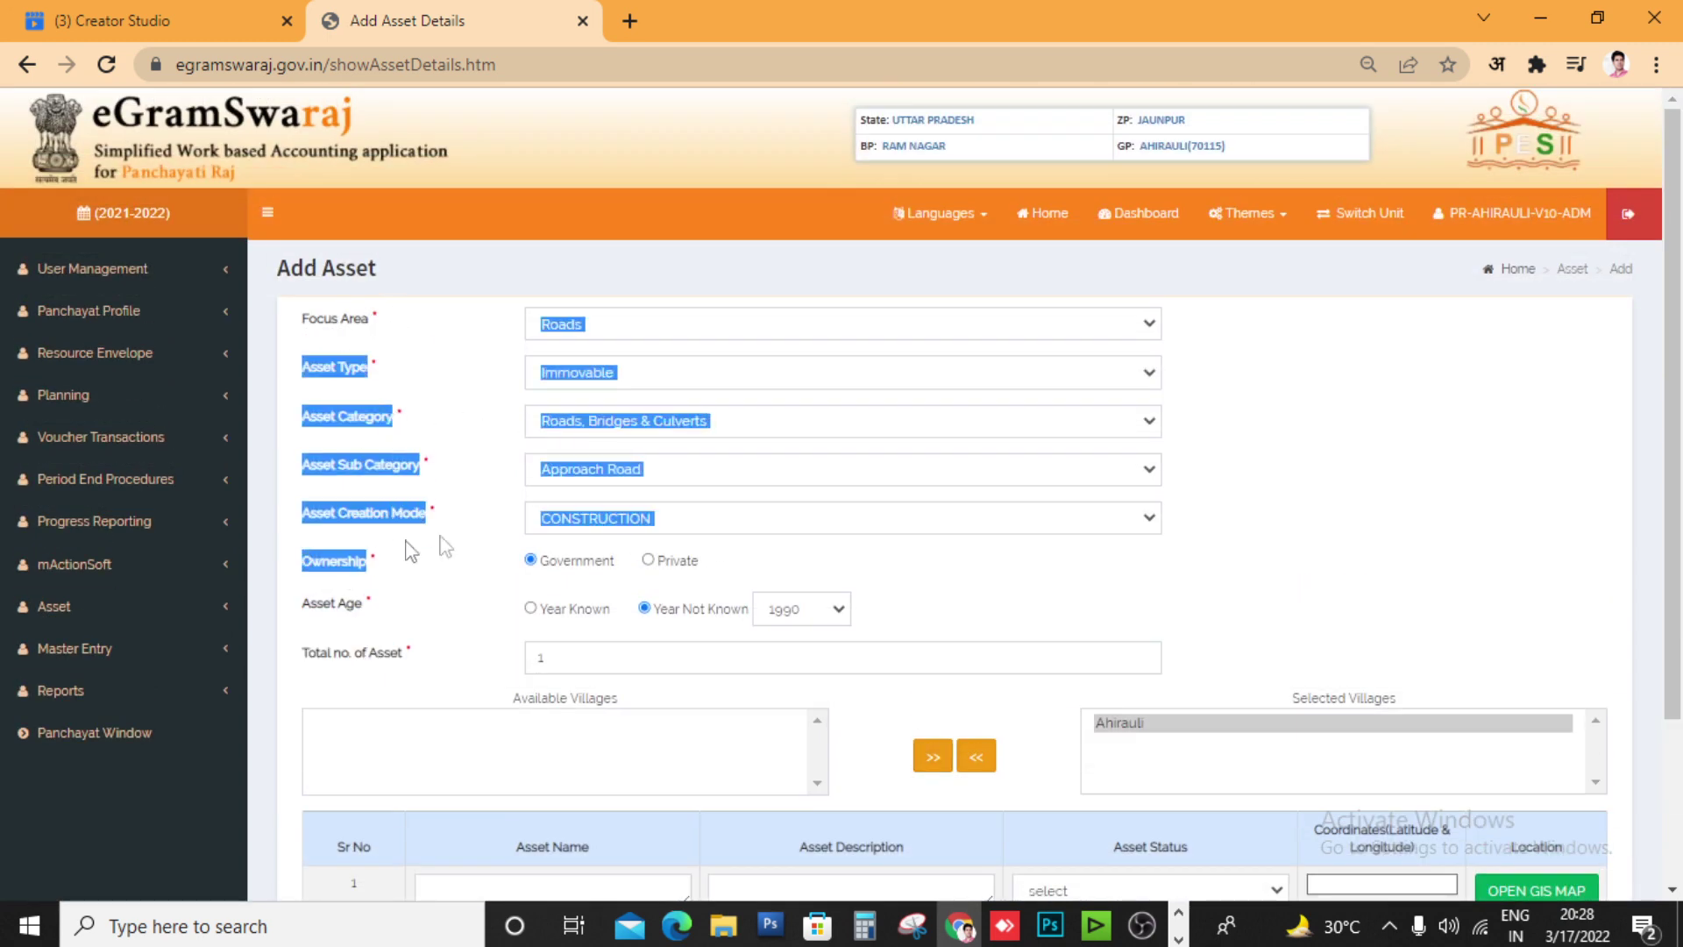
left_click(470, 544)
scroll(600, 548, "down", 2)
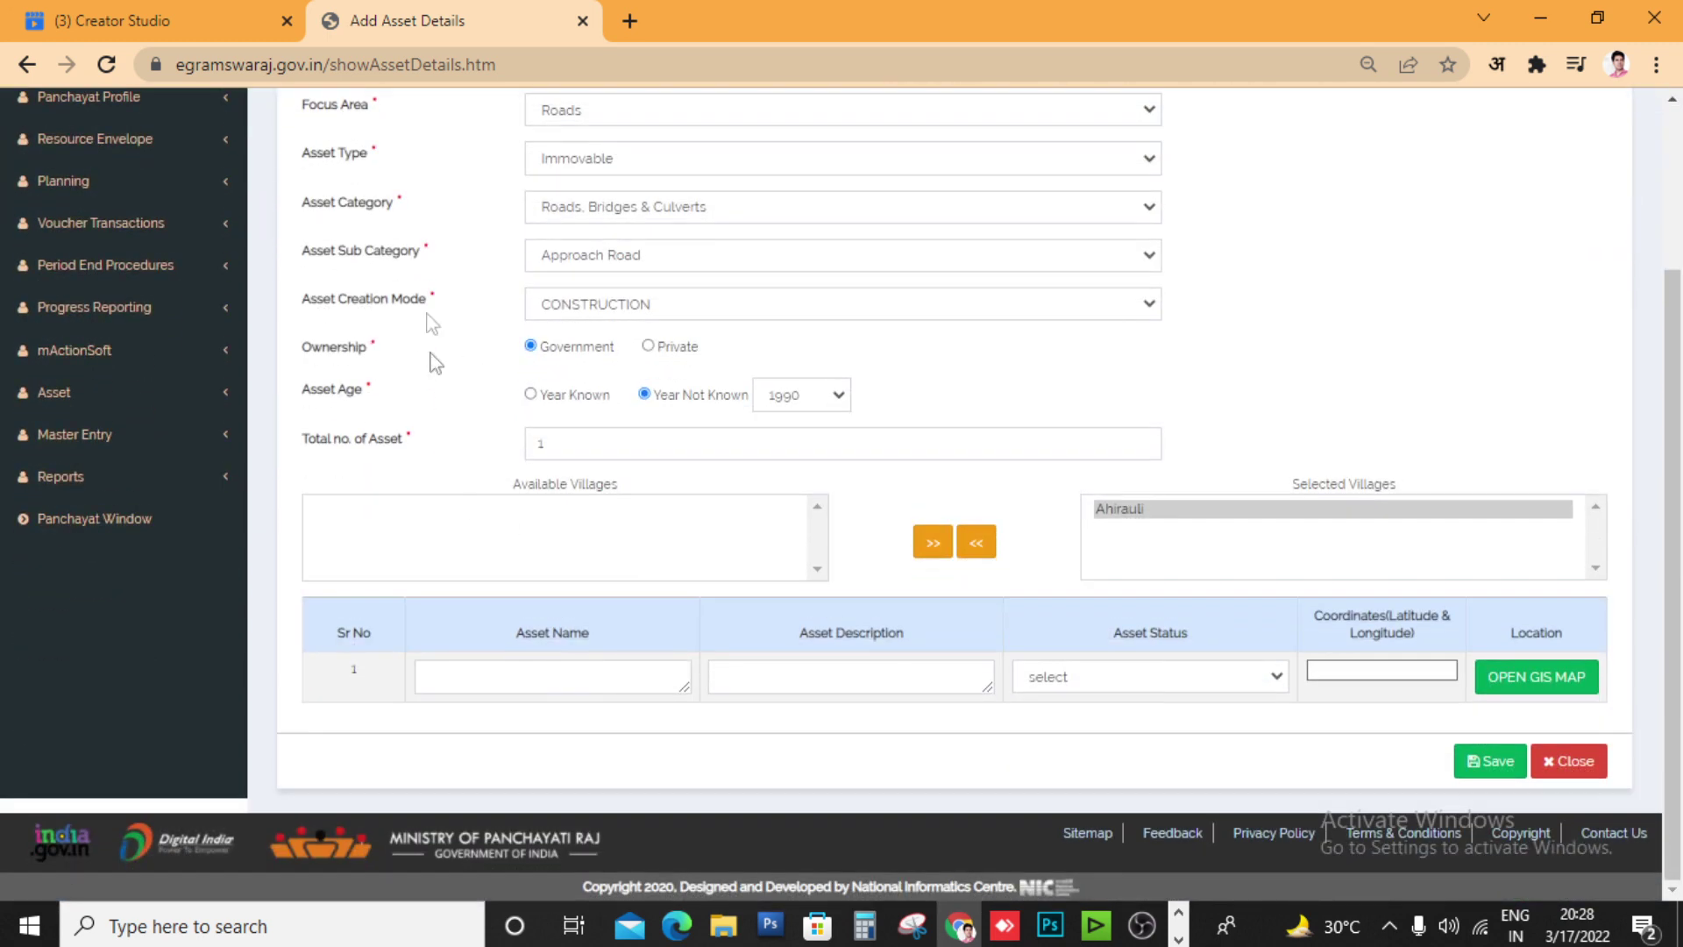
scroll(620, 293, "up", 2)
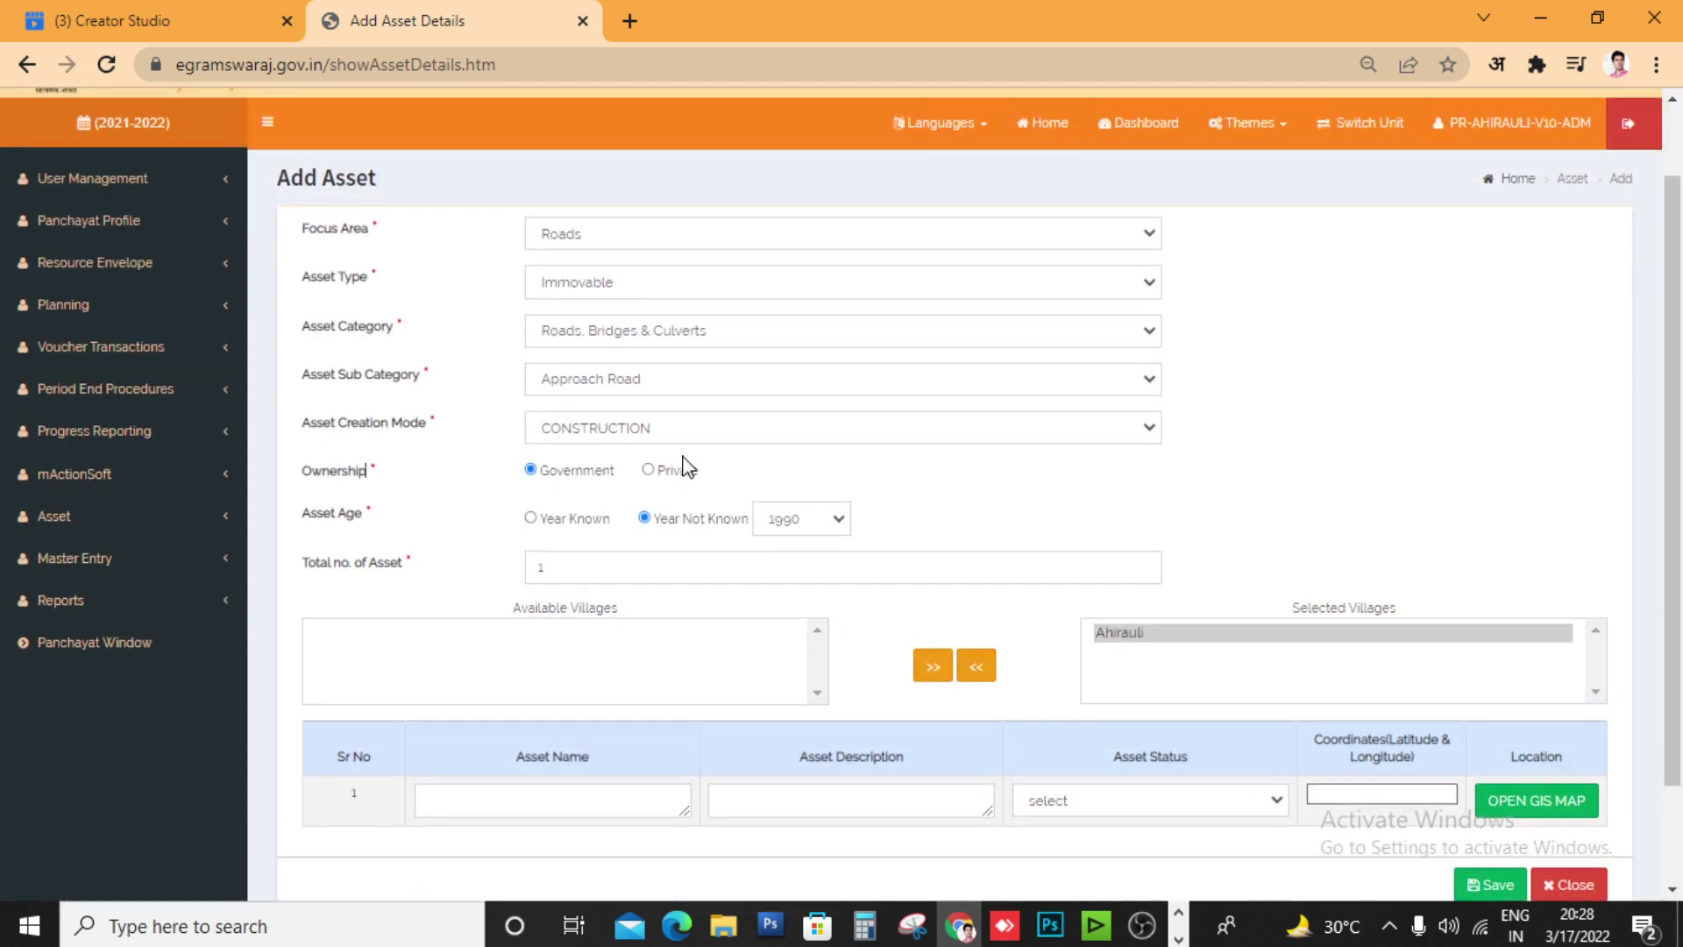
Name the asset in the first row "Main Sadak se Scholl Tak Road"
scroll(1262, 614, "down", 2)
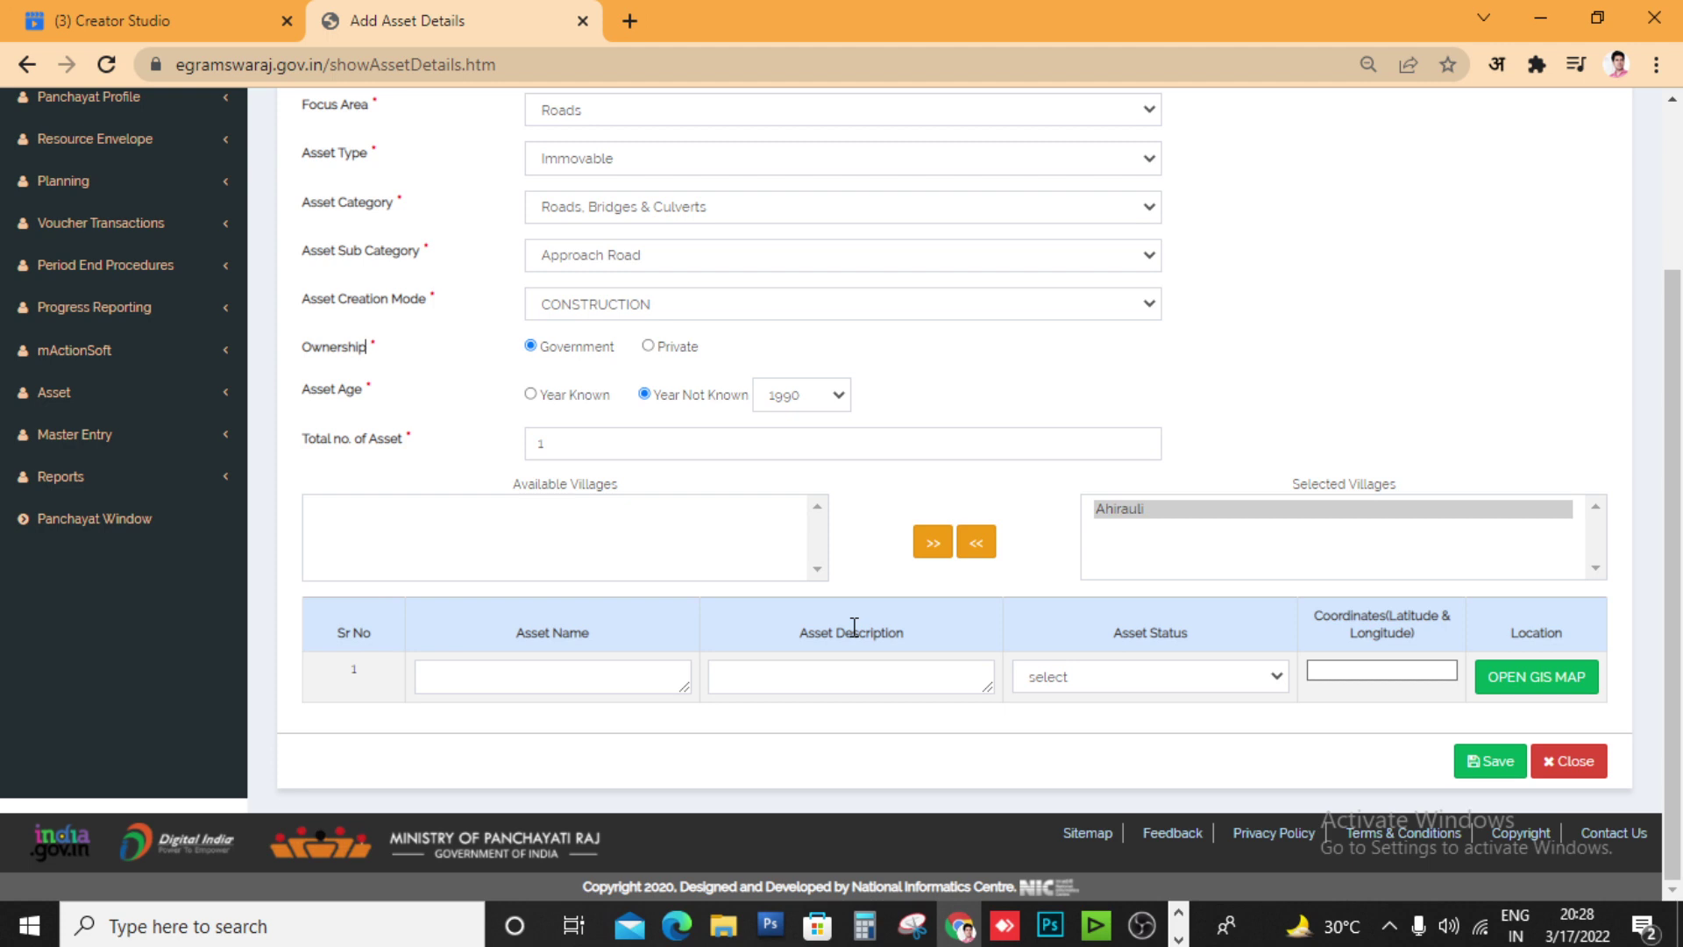
left_click(580, 682)
type("Road")
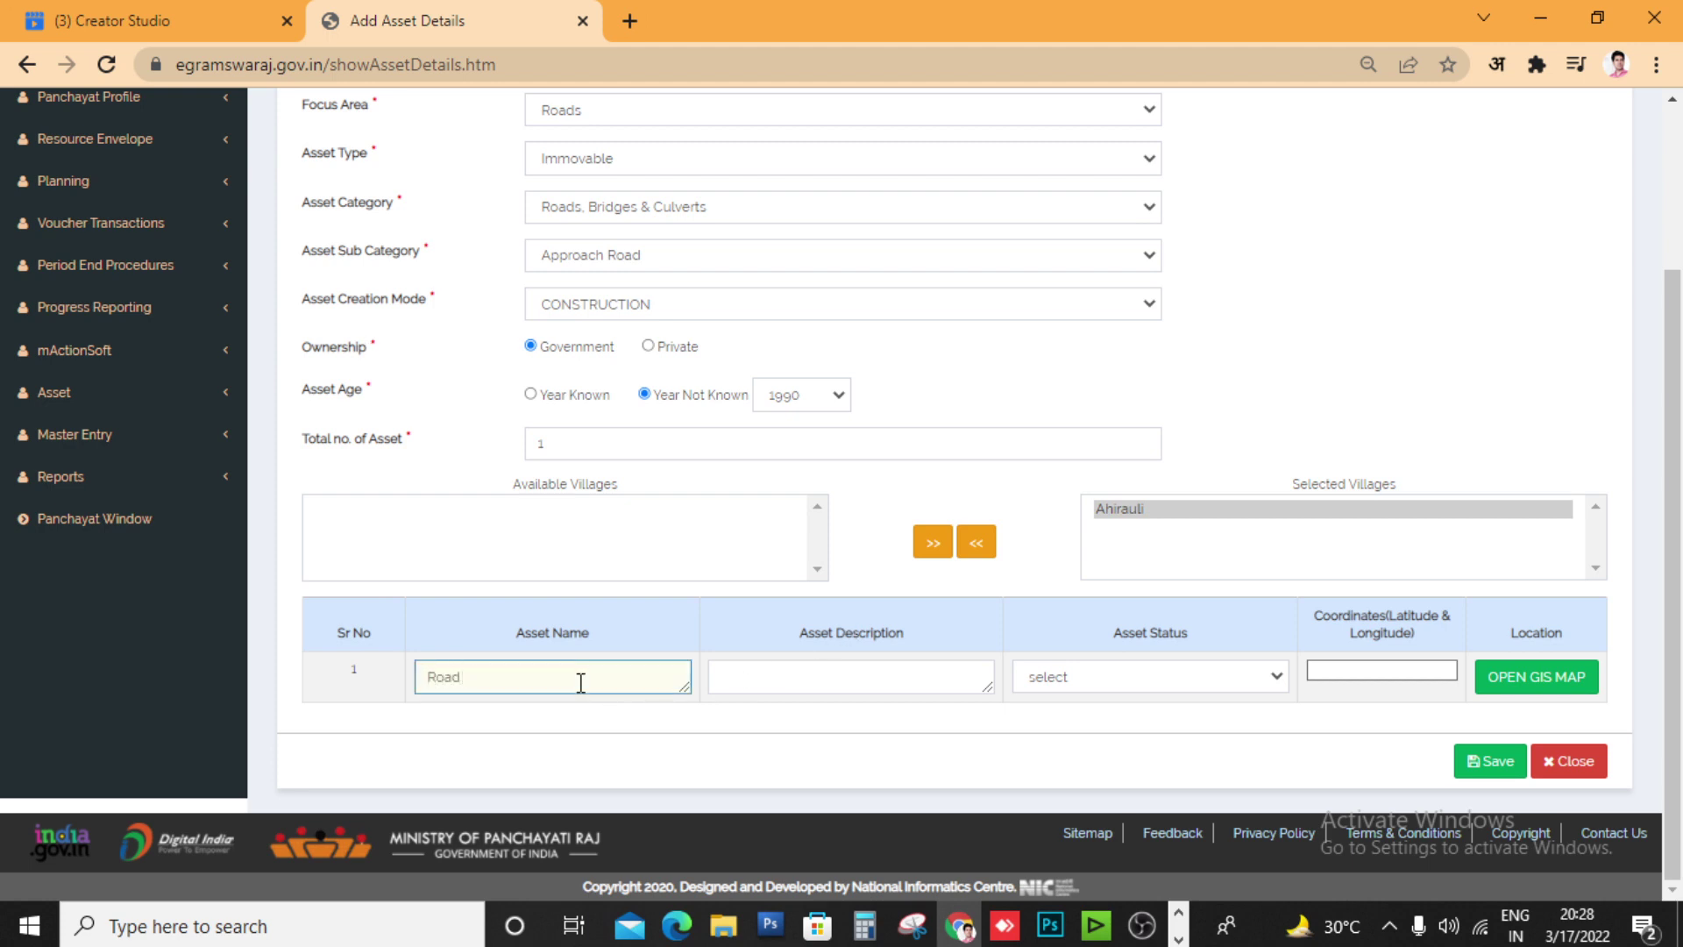
key("BackSpace")
key("BackSpace")
key("BackSpace")
type("Main Sadak se Schholl Tak Road")
Give the asset the description "100 meter" and set its status to Repairable
key("Tab")
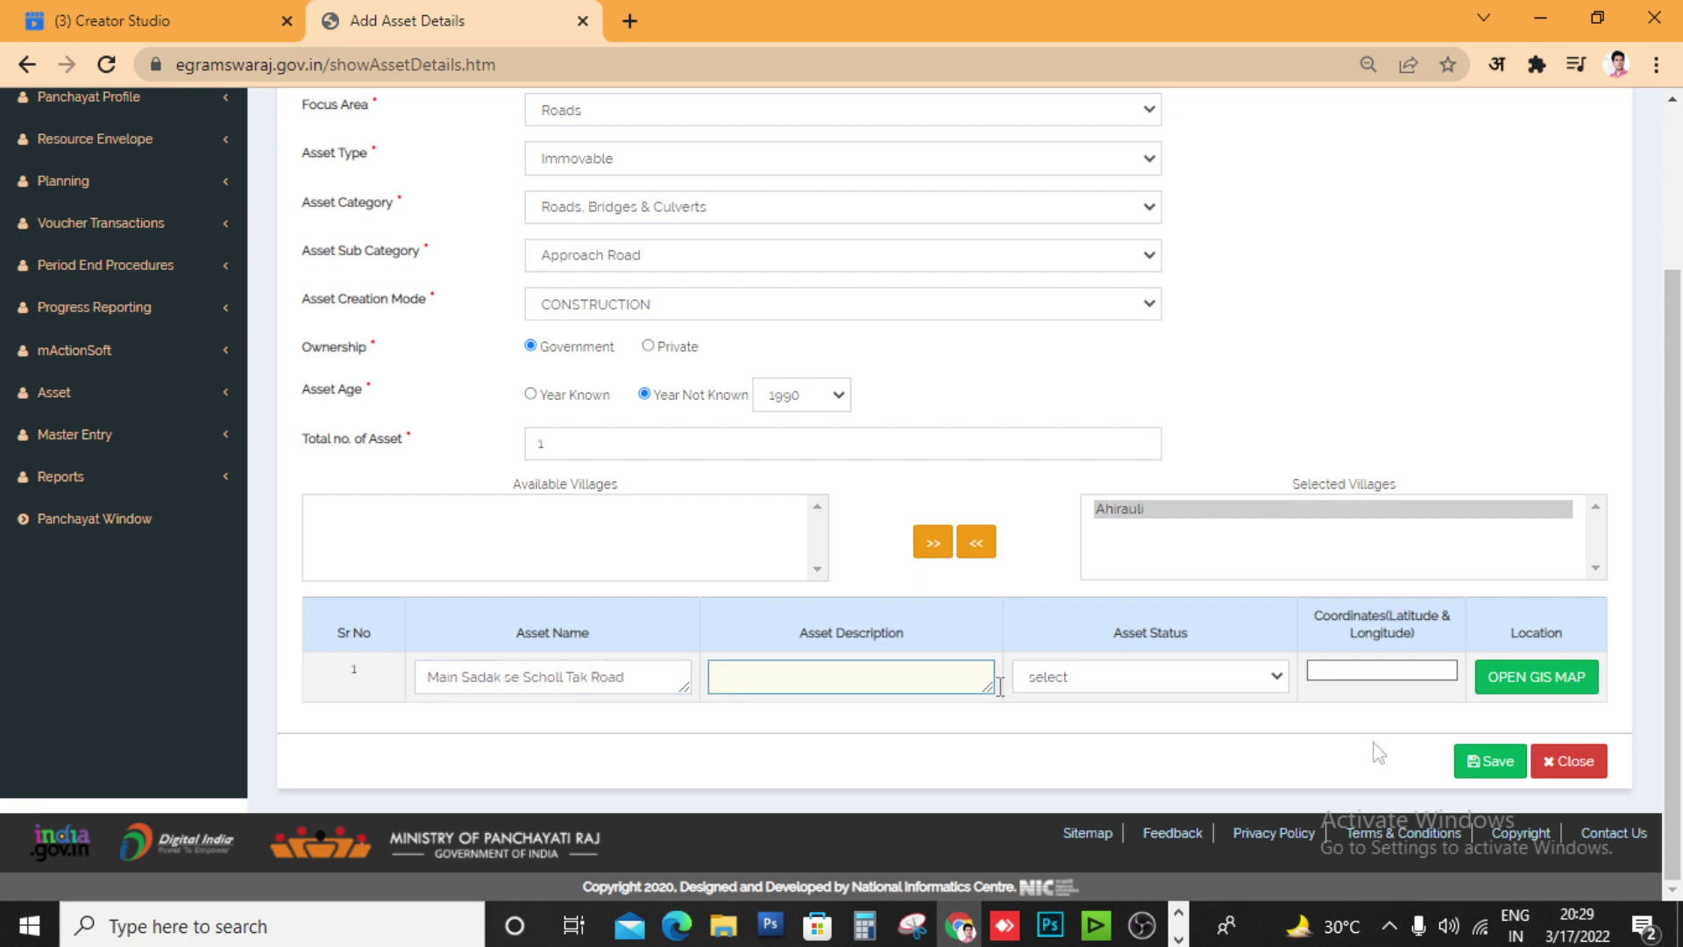
type("100 meter")
left_click(1065, 688)
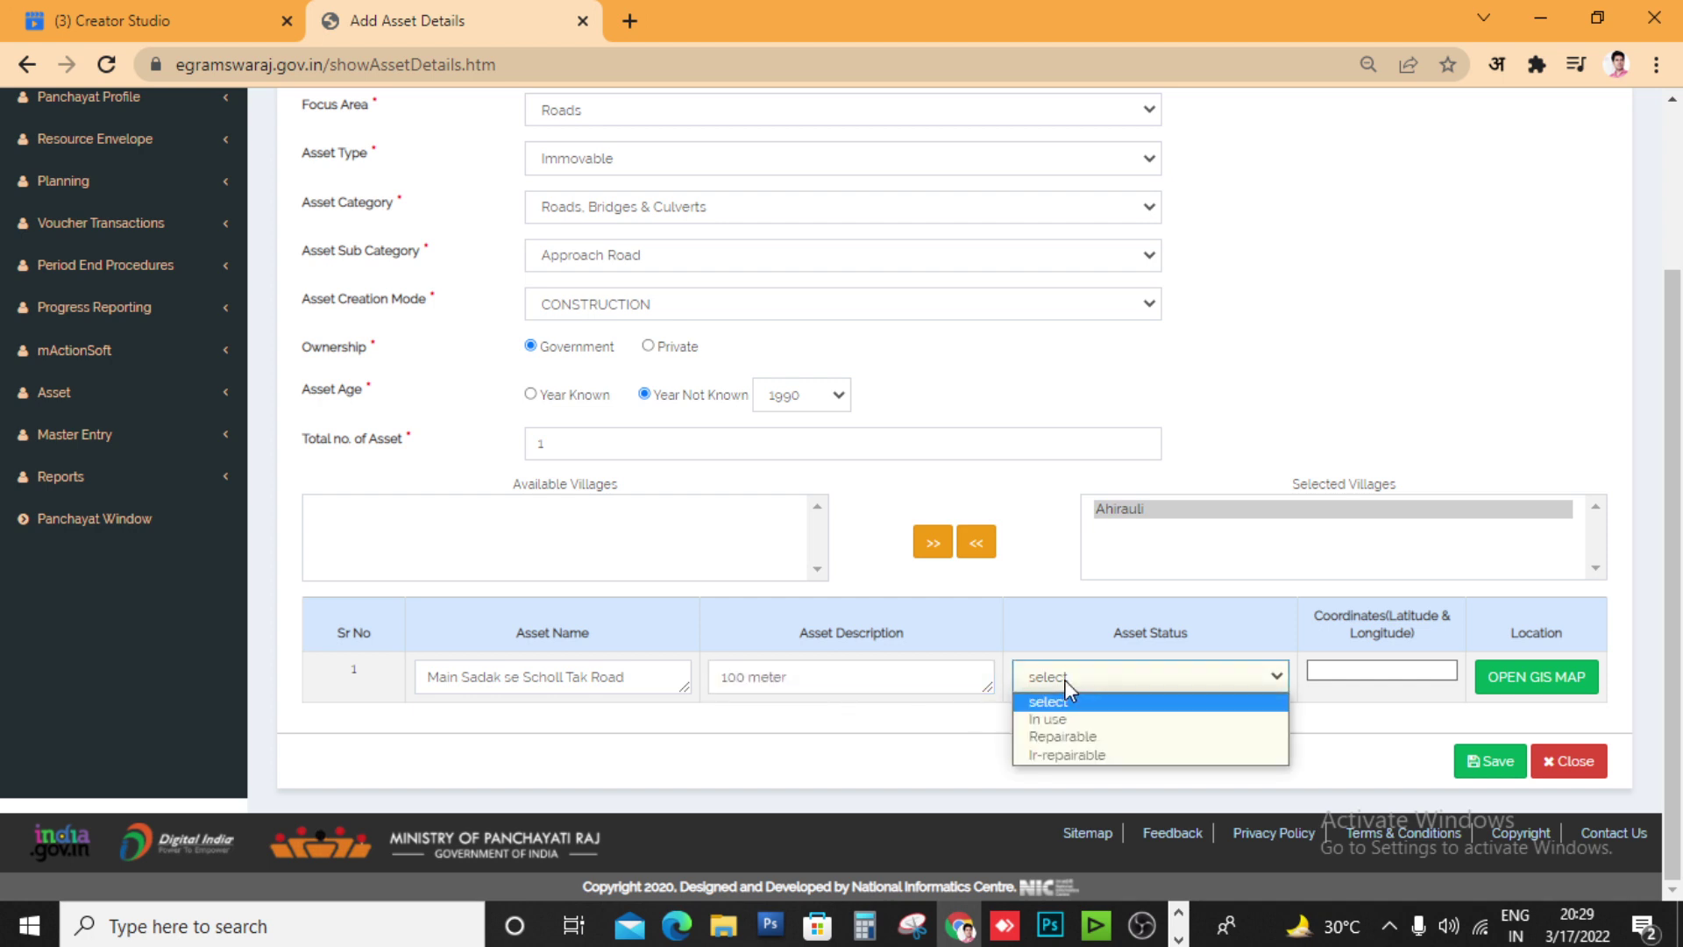
left_click(1113, 736)
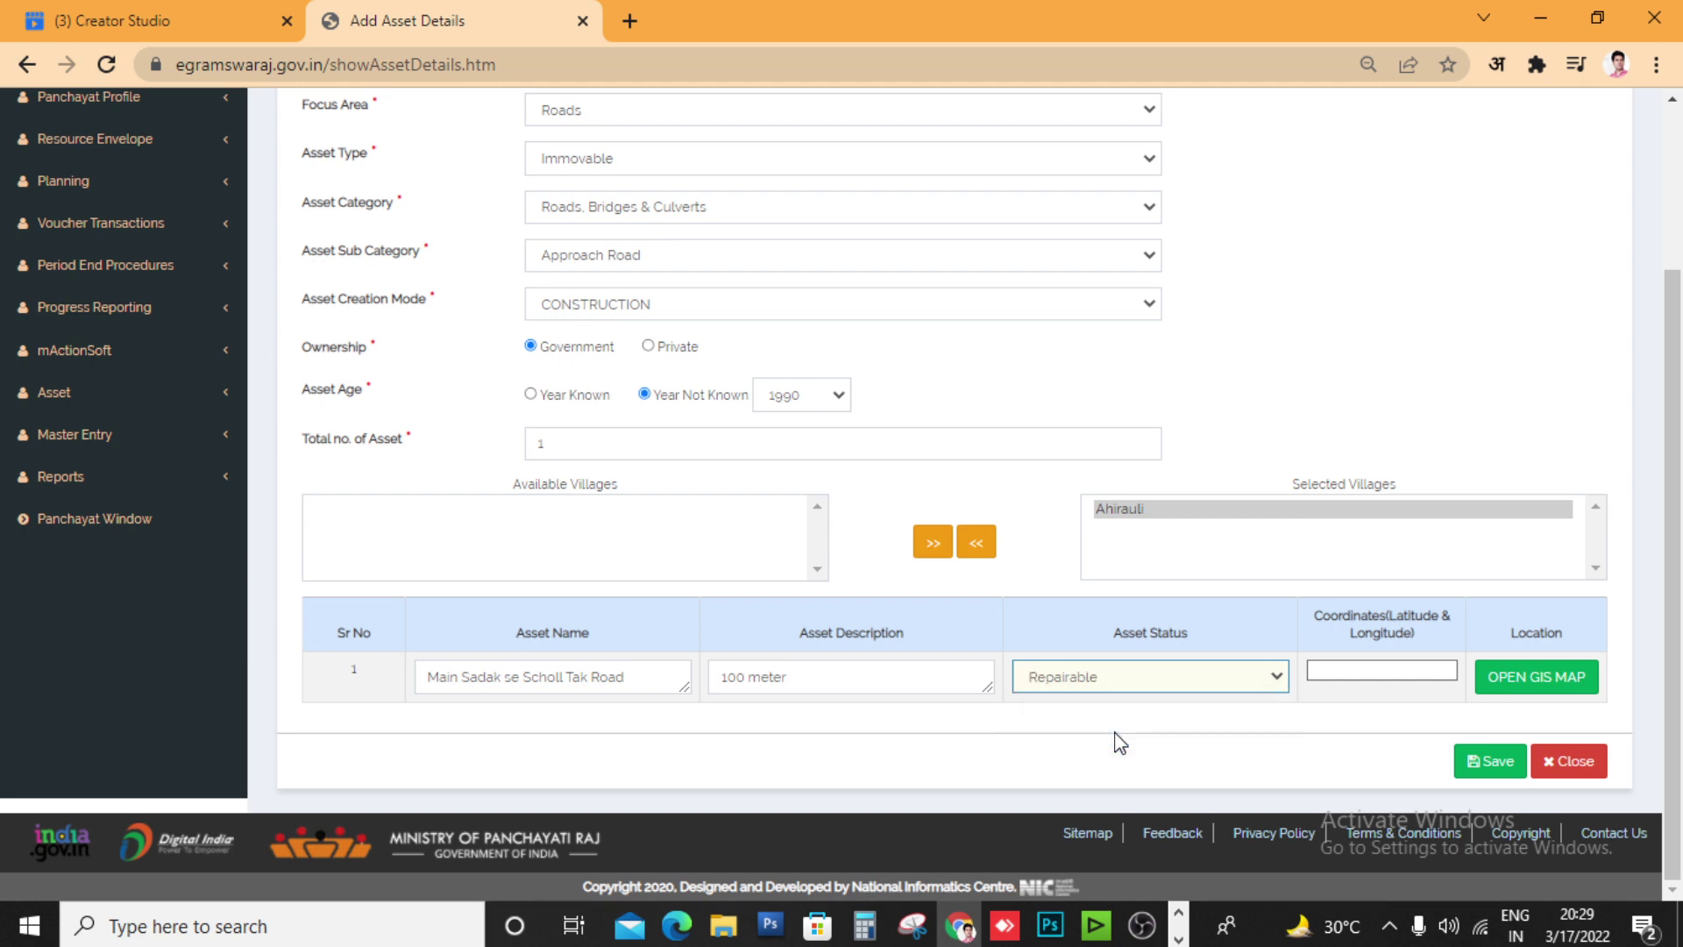
Save the new asset record, leaving its coordinates blank
left_click(1364, 671)
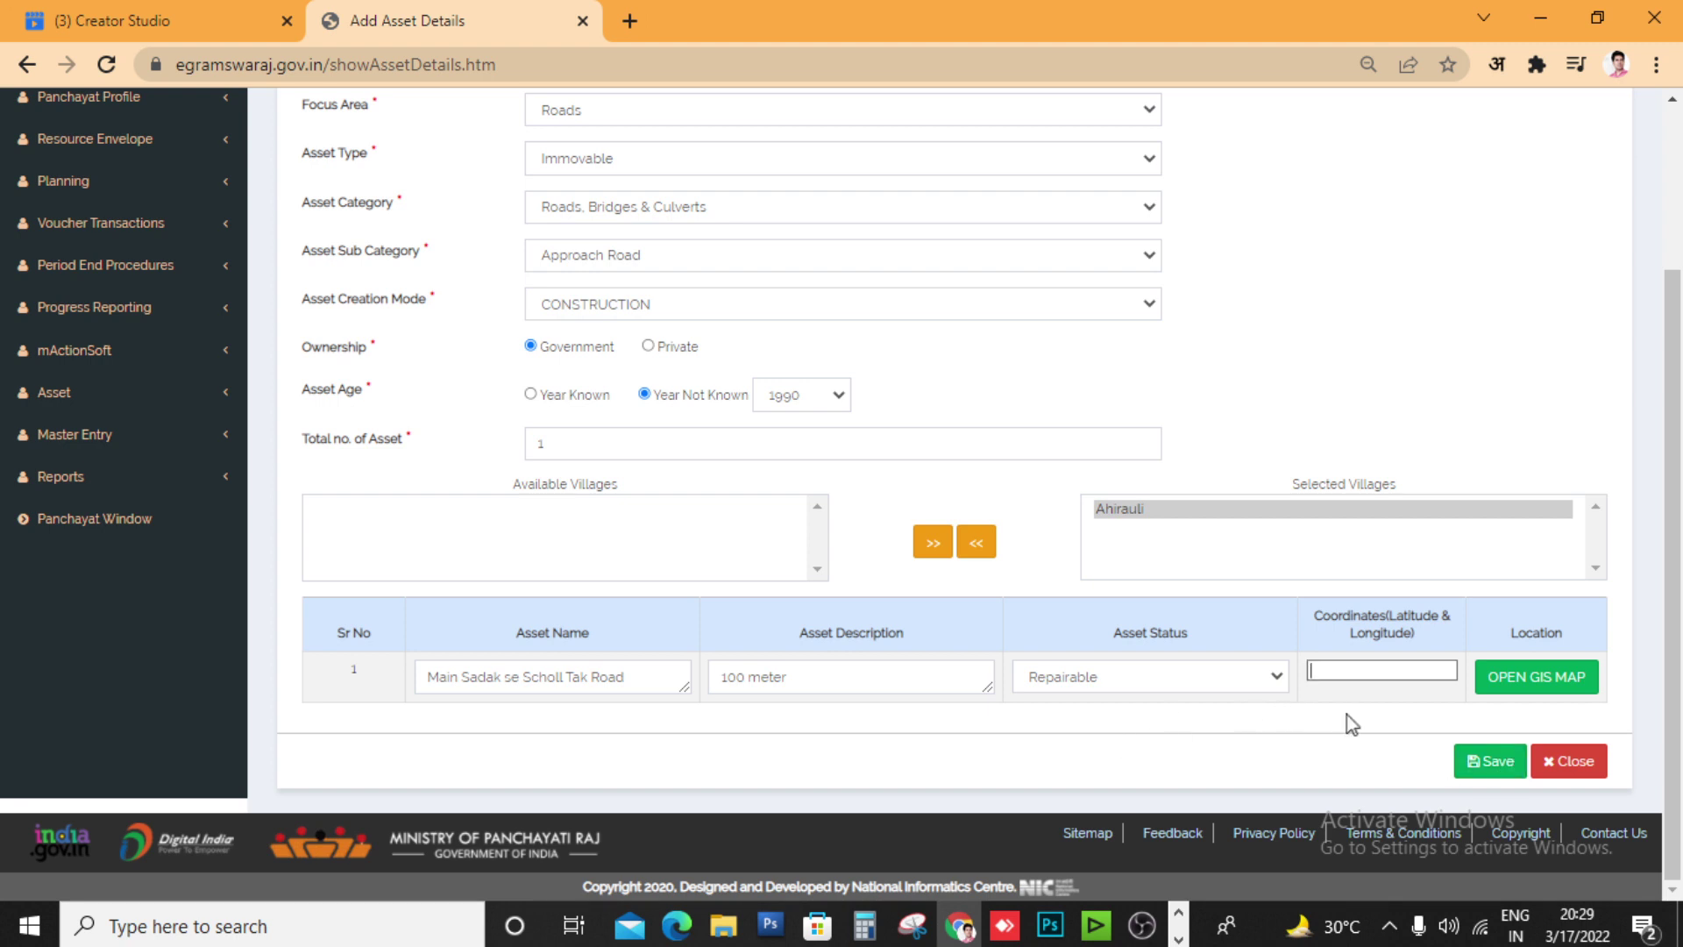
left_click(1496, 759)
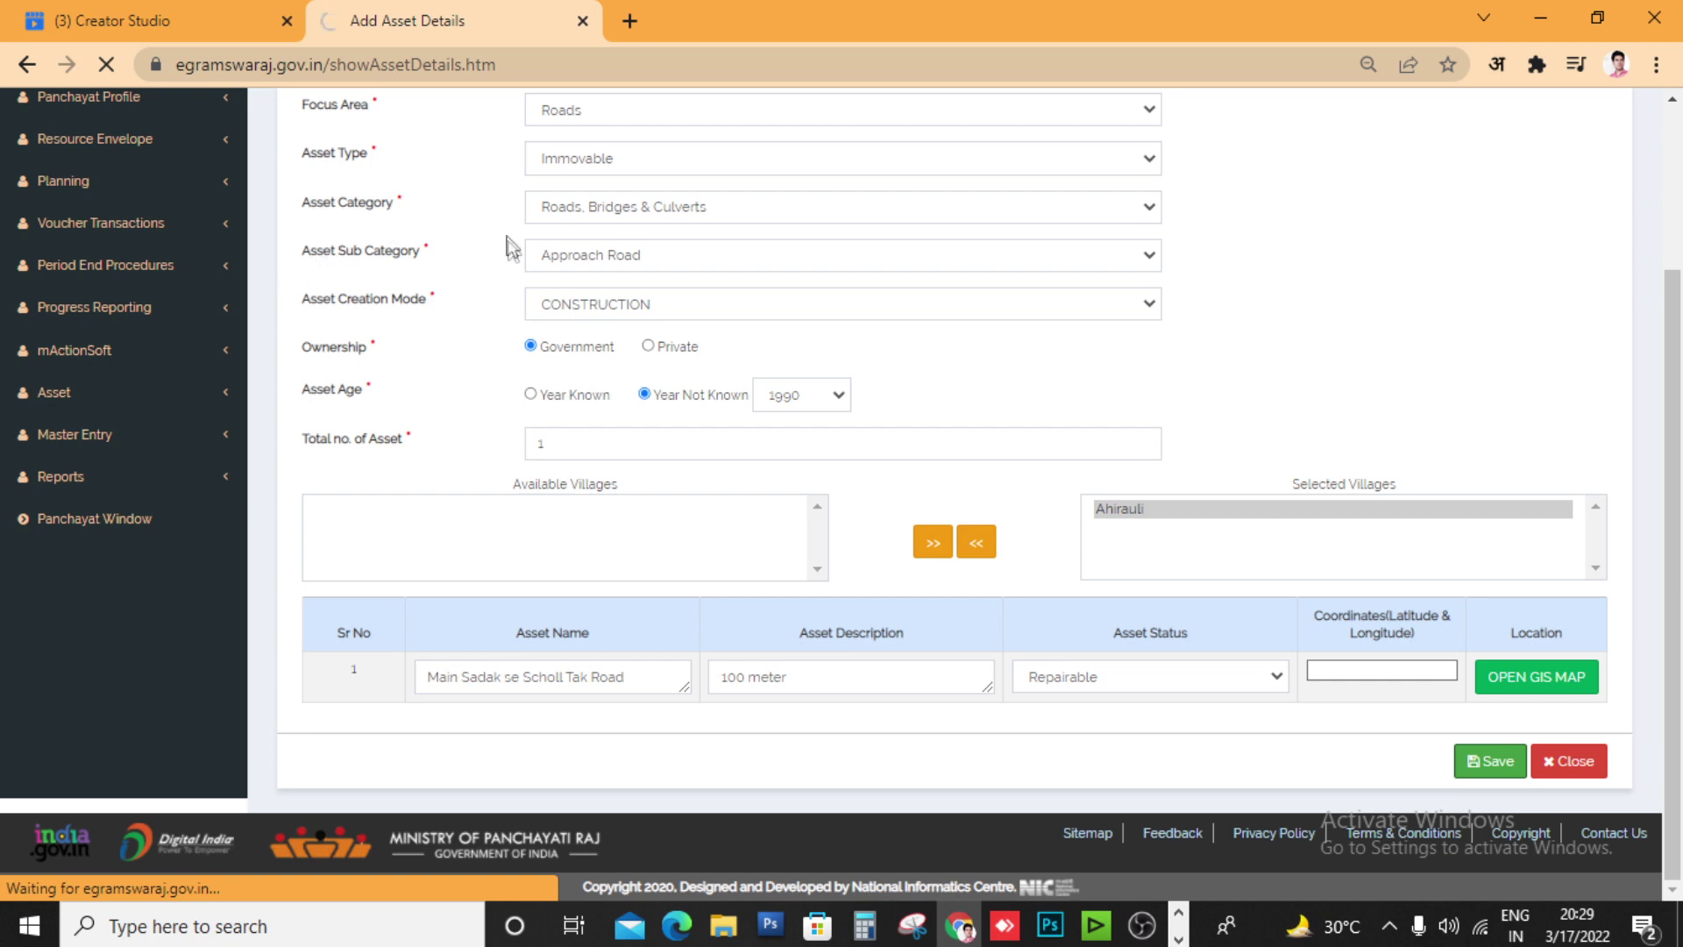
scroll(507, 248, "up", 1)
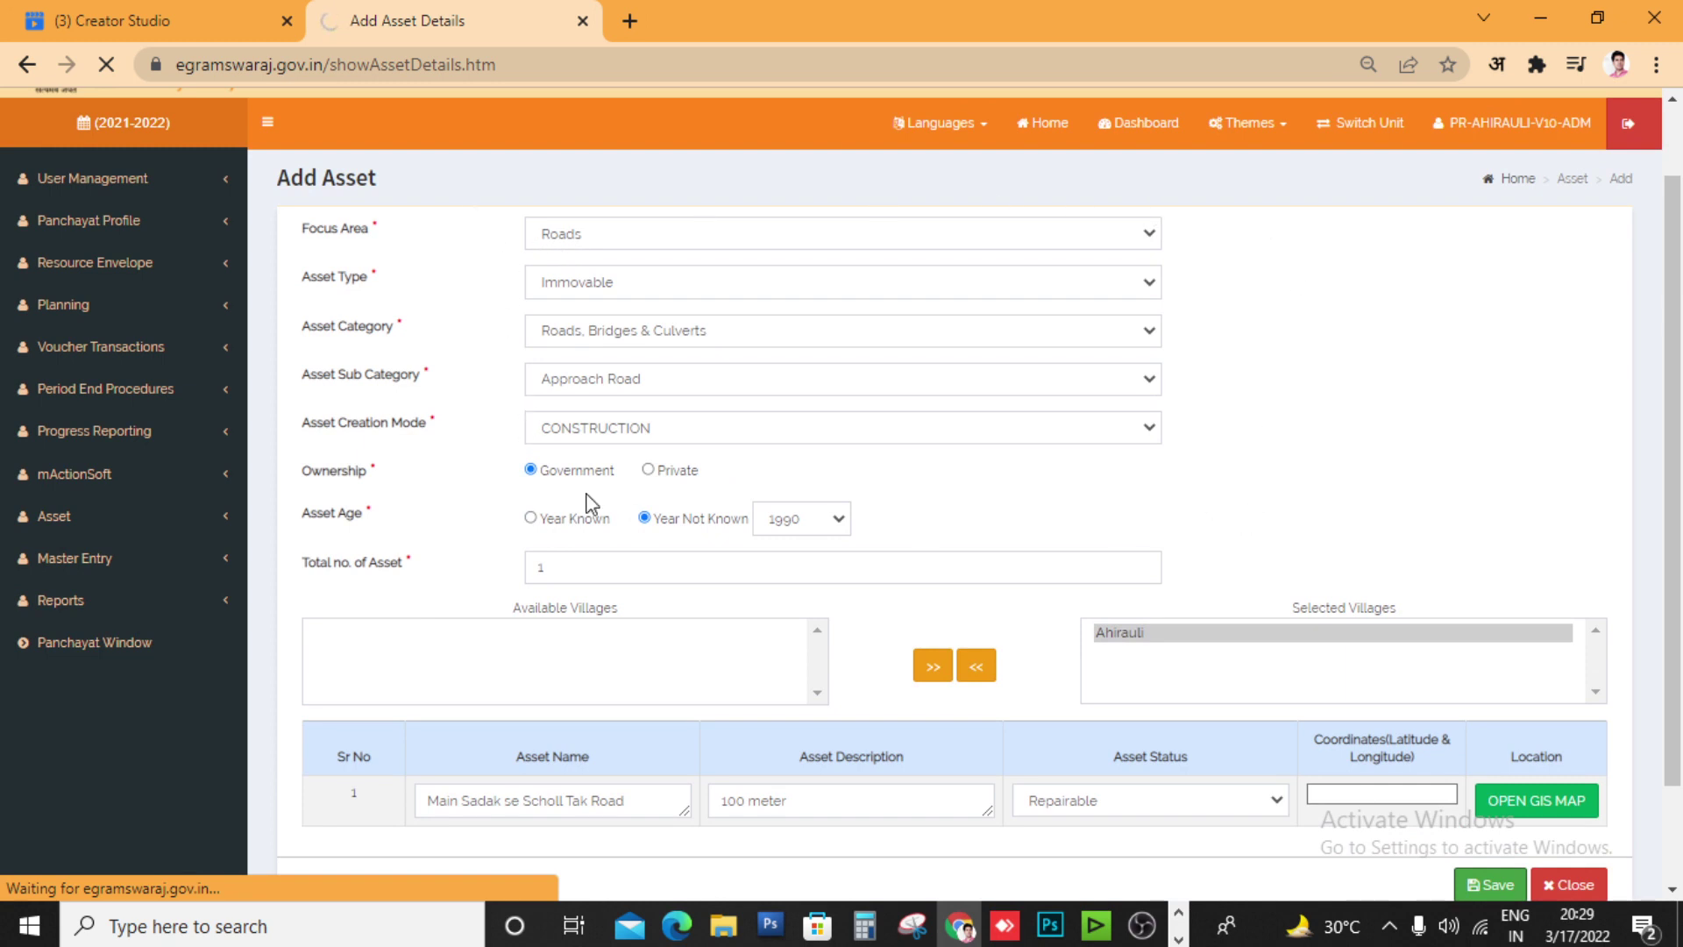
left_click(676, 331)
left_click(679, 331)
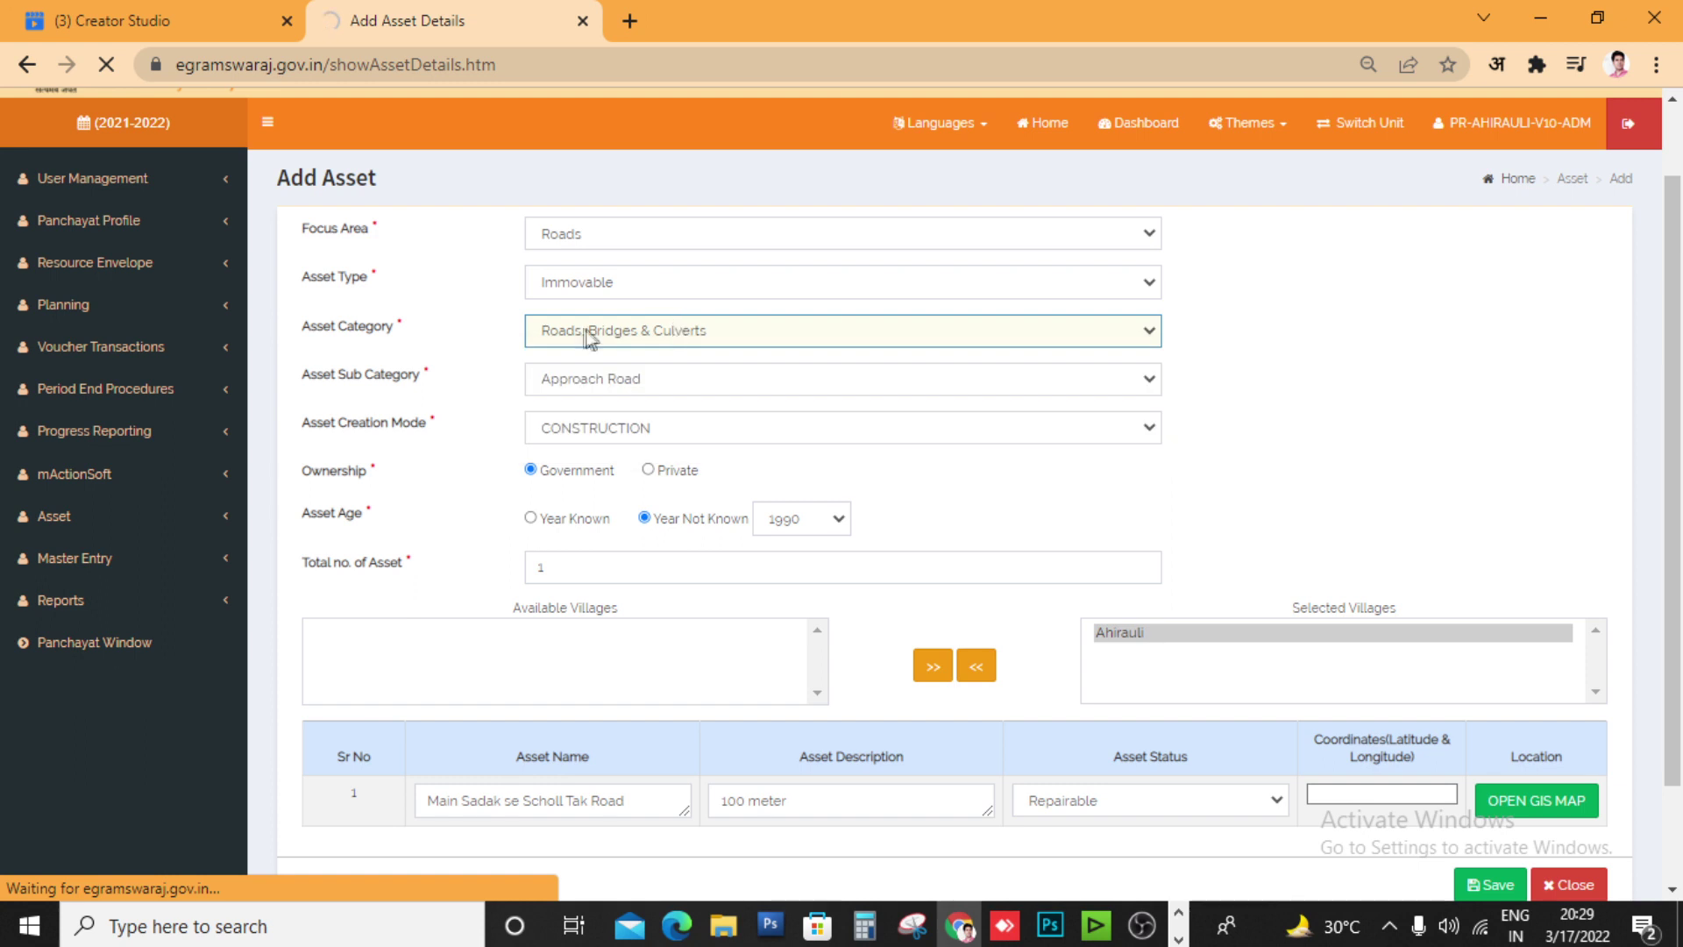
left_click_drag(301, 227, 402, 520)
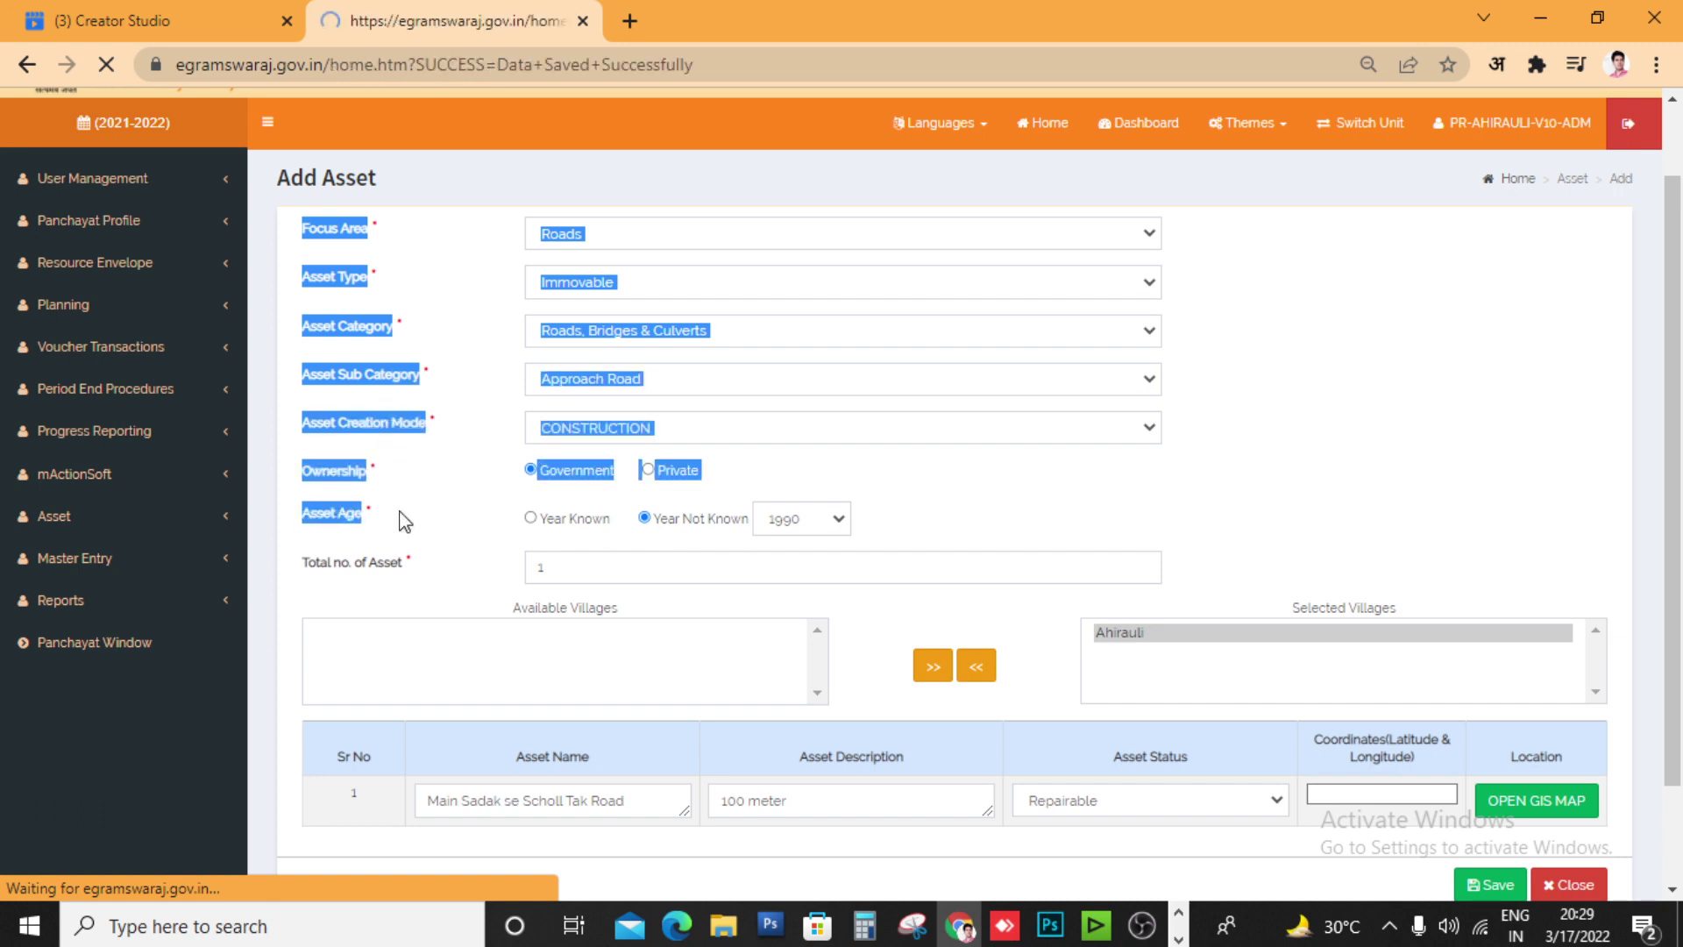